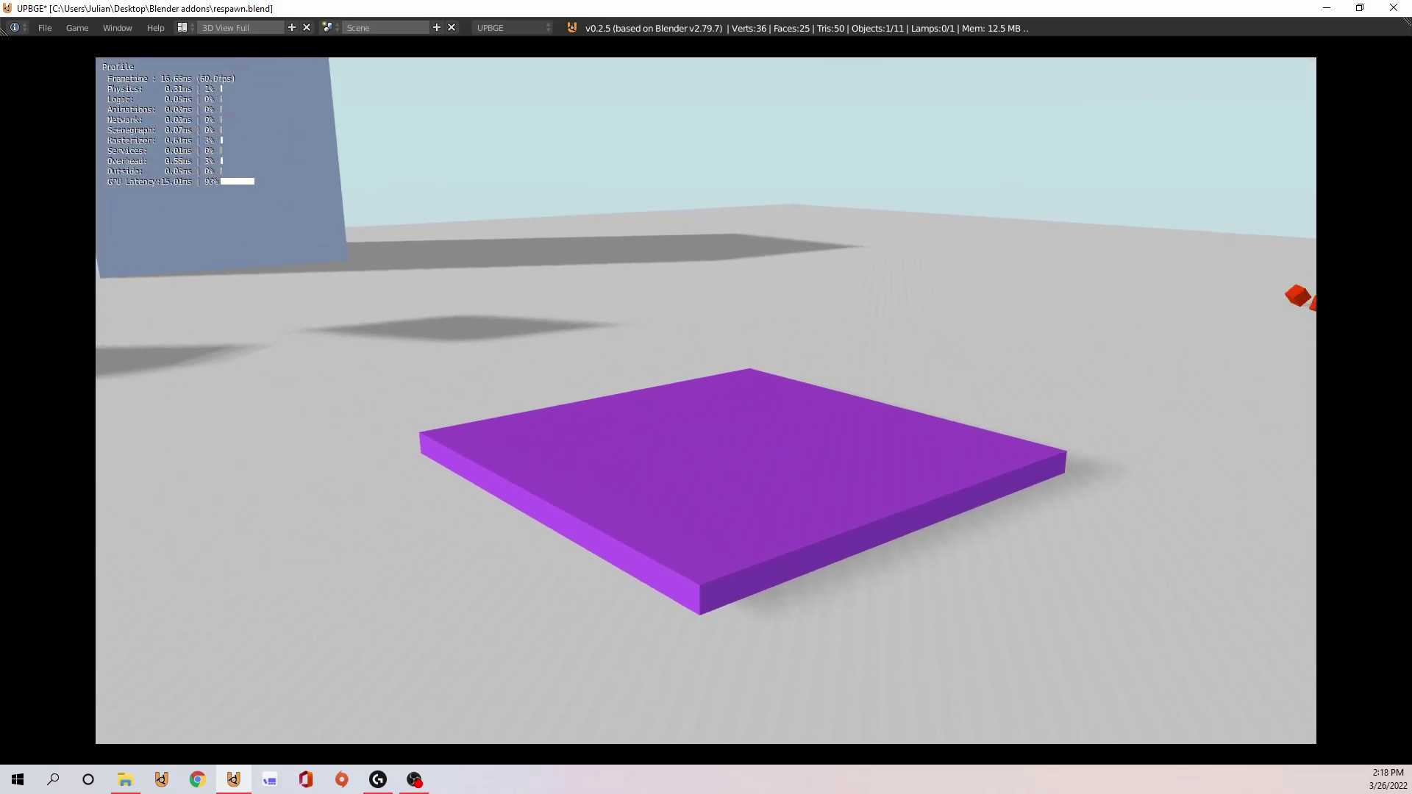
Walk the player around the running game, past the red cubes and onto the purple platform, to examine the respawn behaviour
key(a)
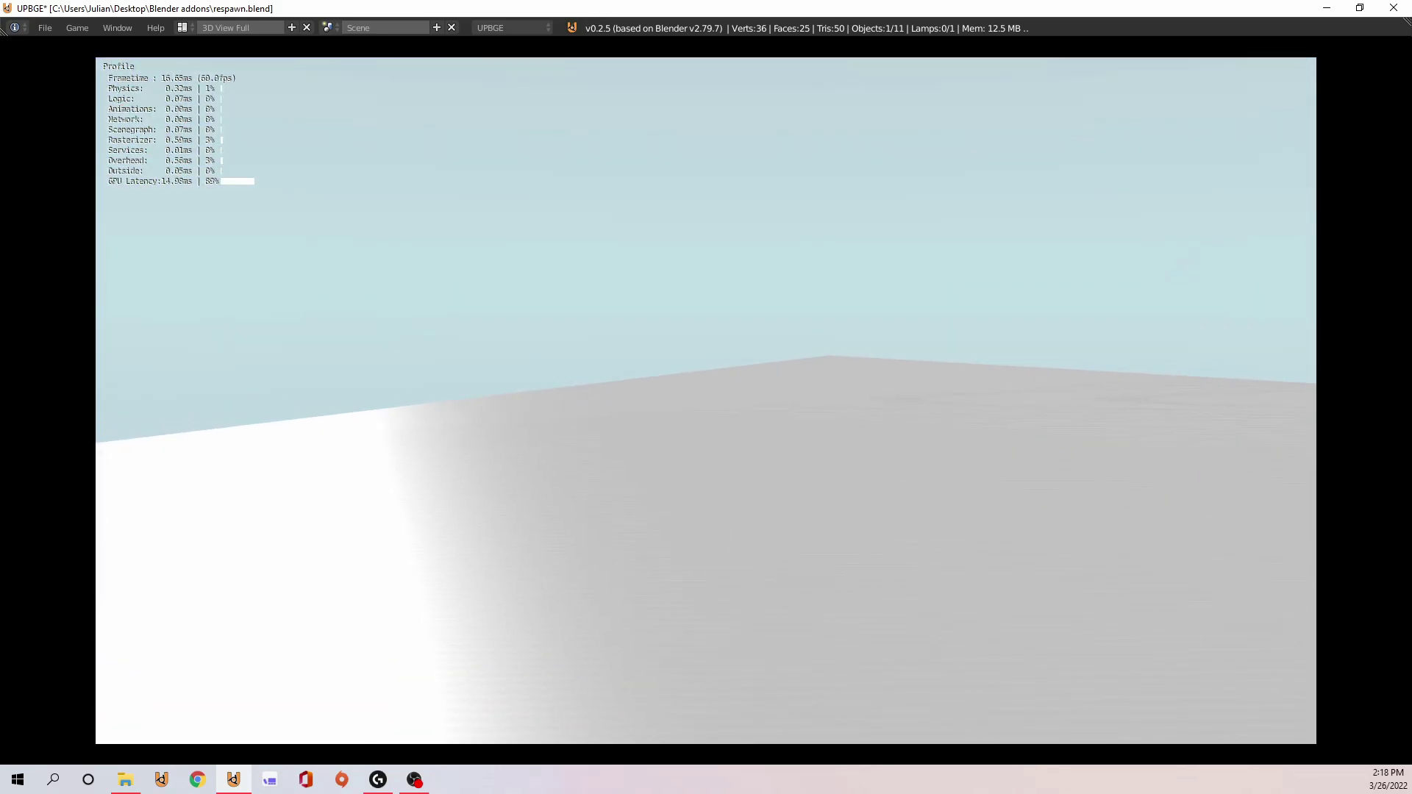
key(w)
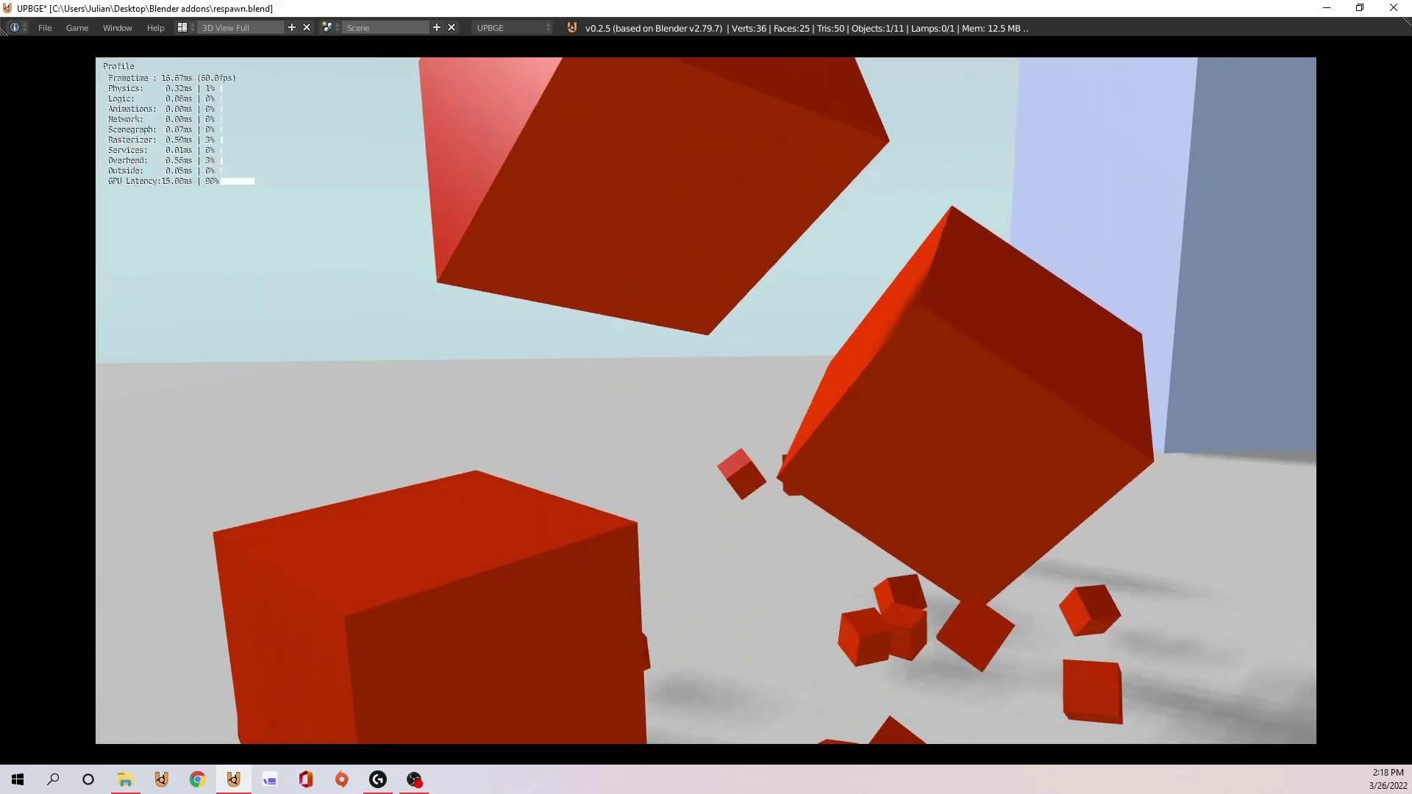
key(w)
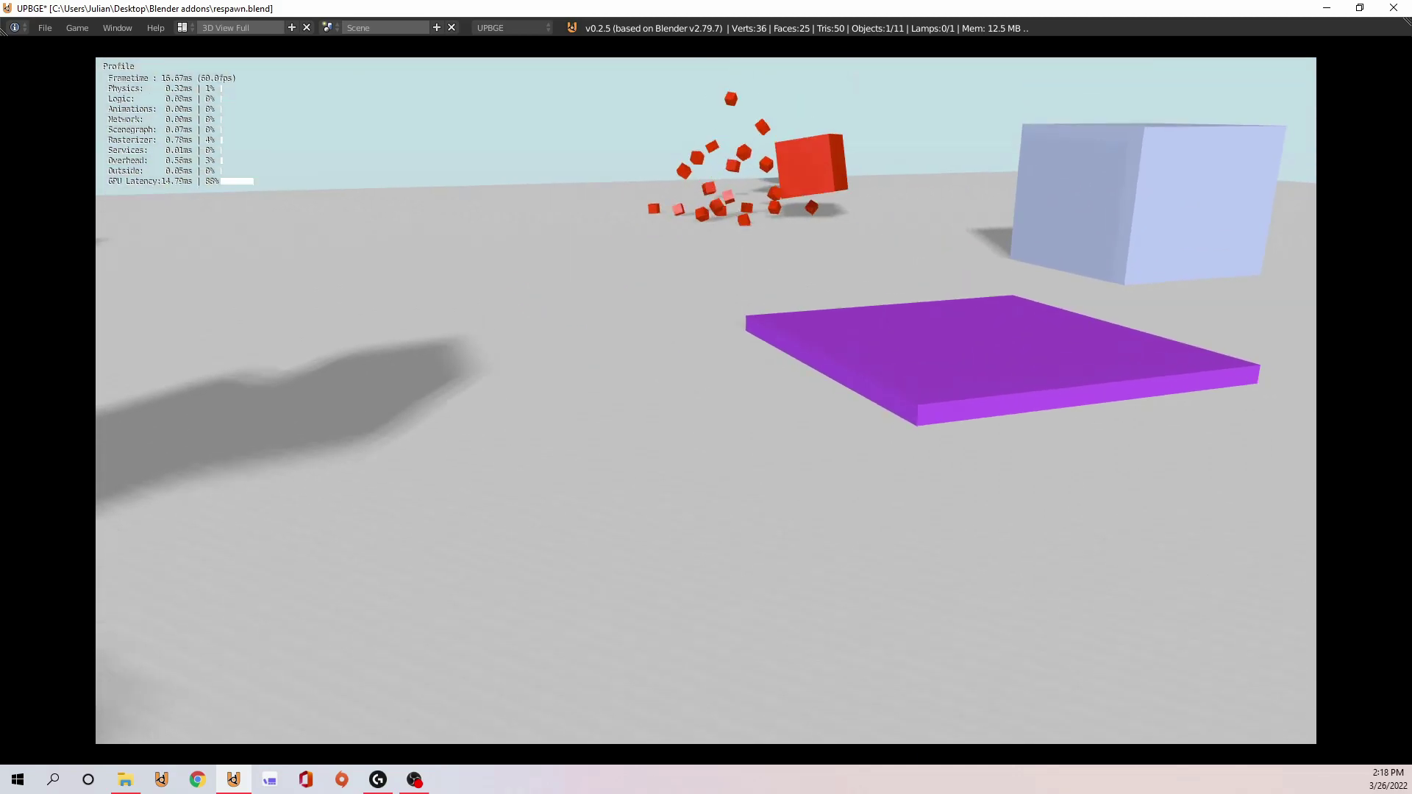
key(w)
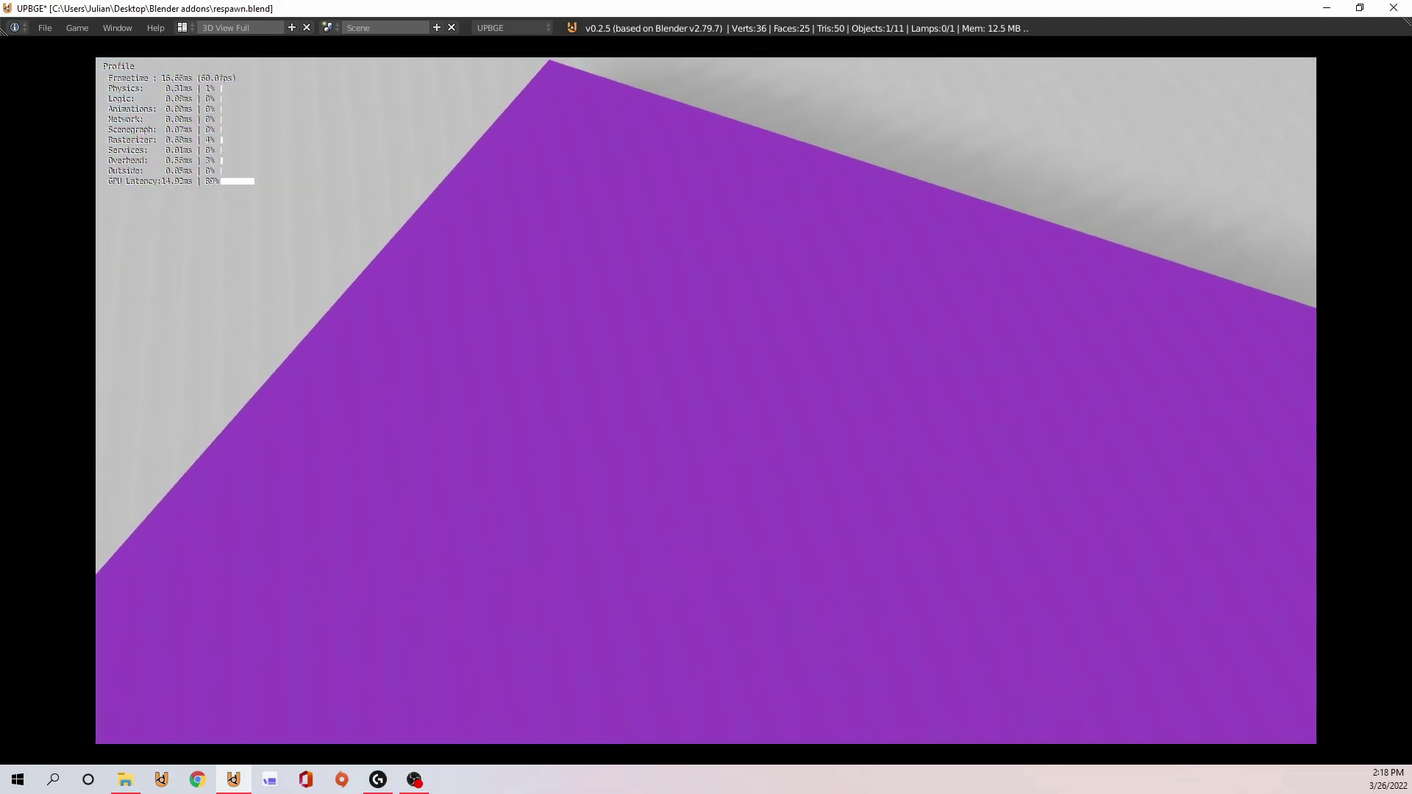
key(w)
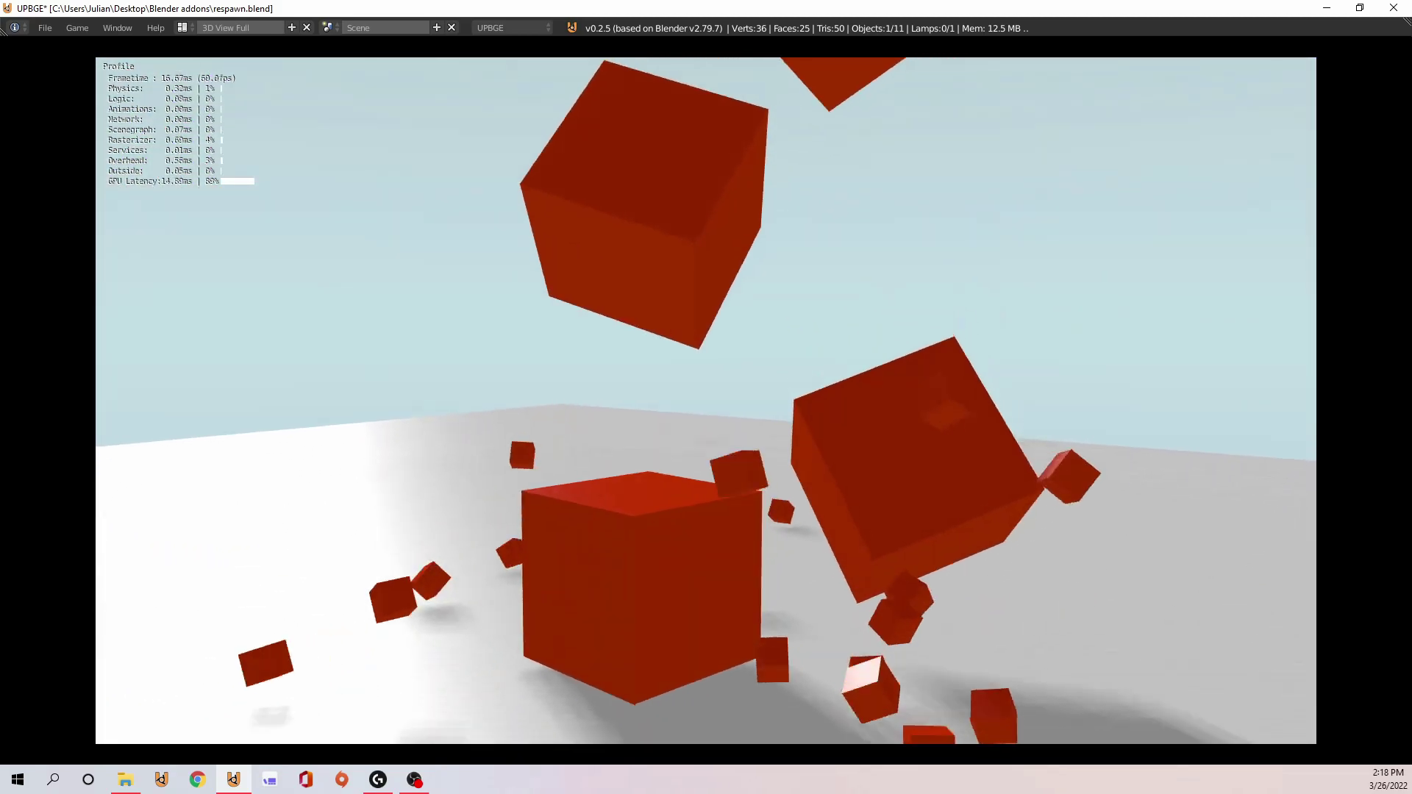
key(w)
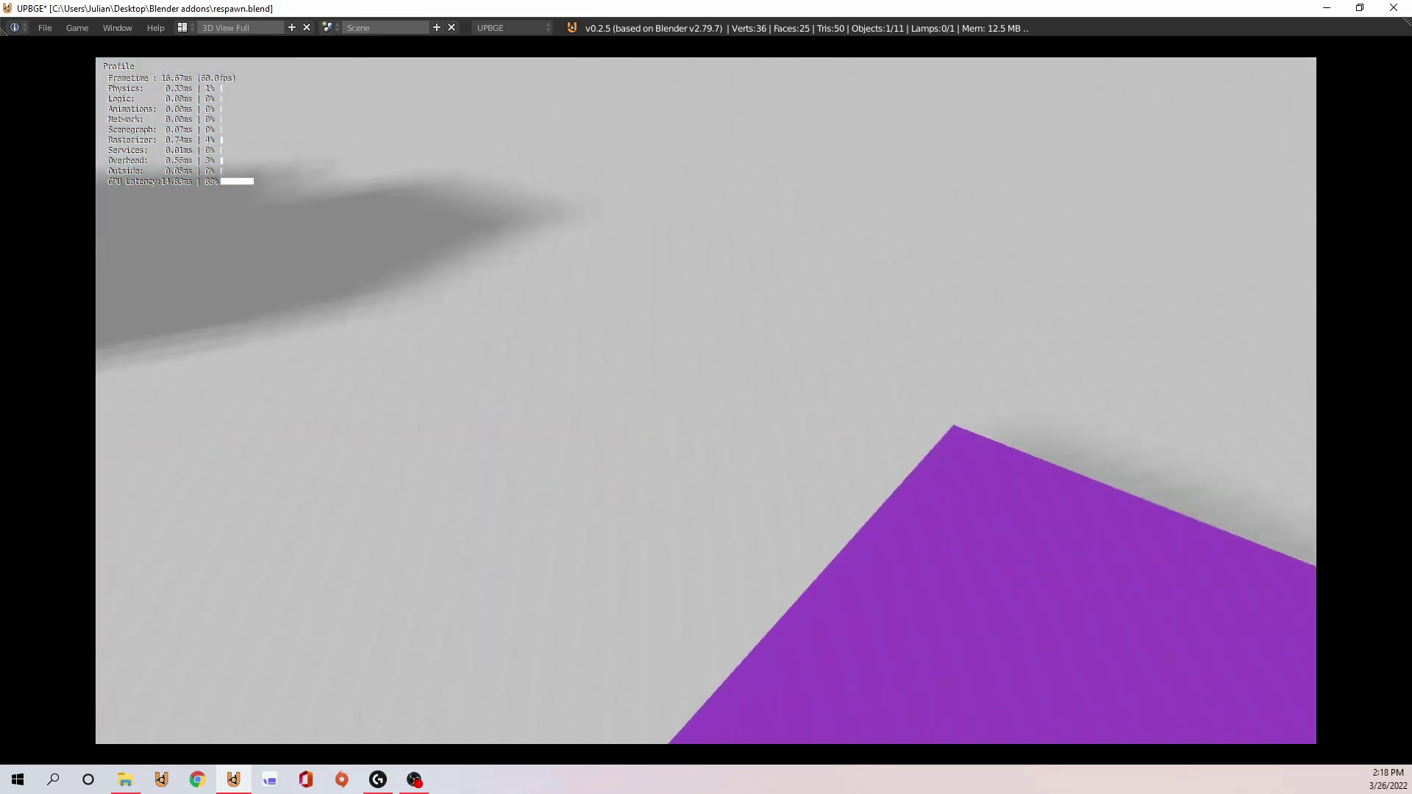
key(w)
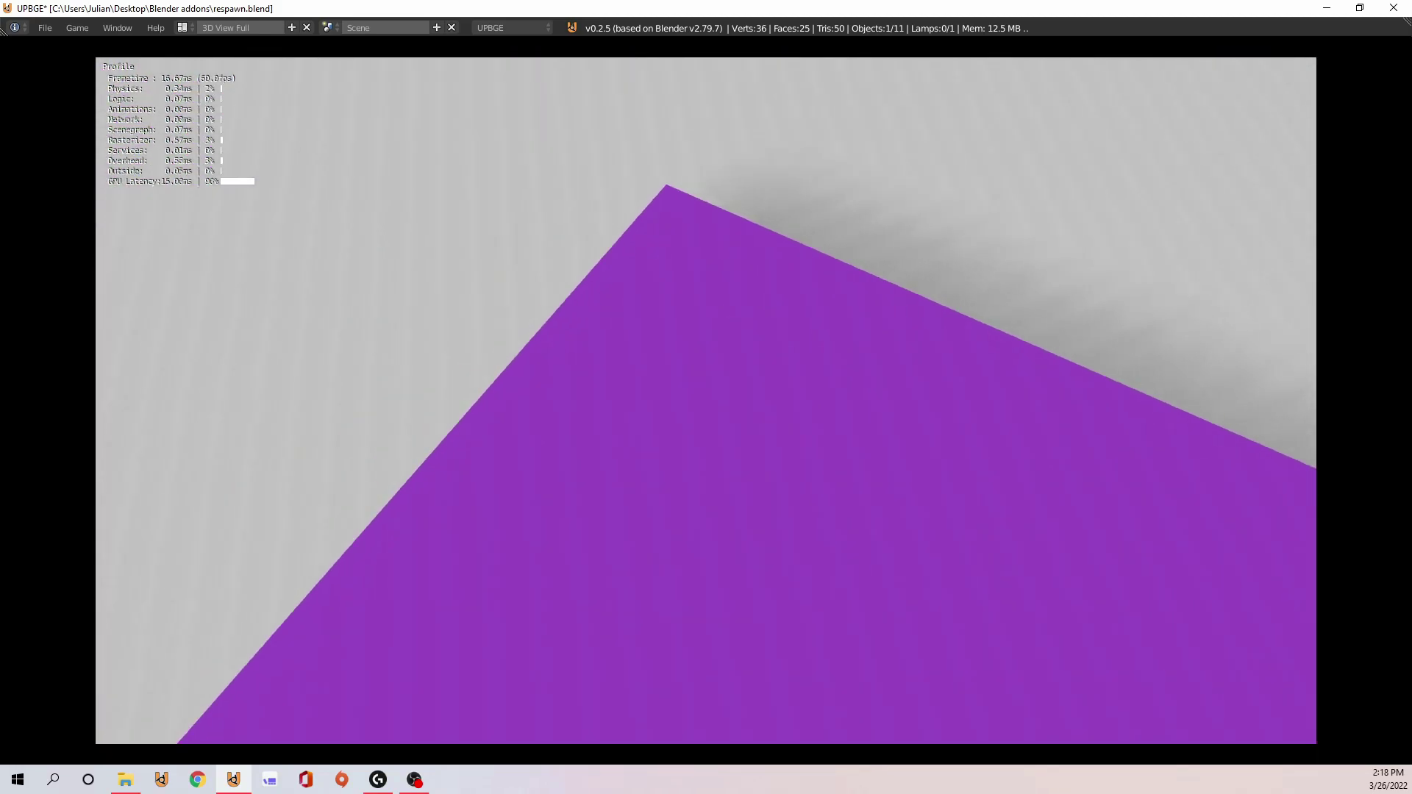
key(w)
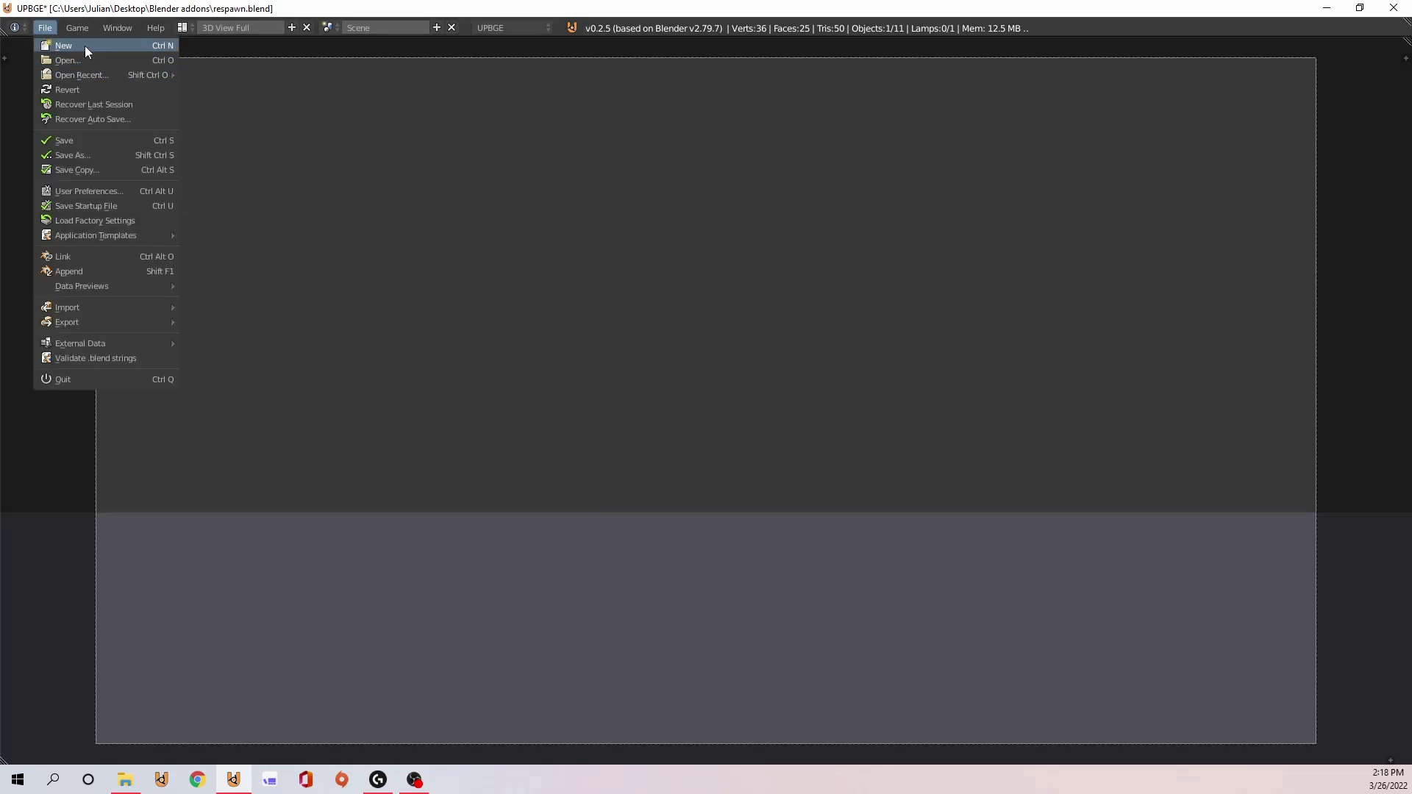
Start a new file from the startup scene and expand the camera's mouse sensor
click(86, 45)
click(82, 56)
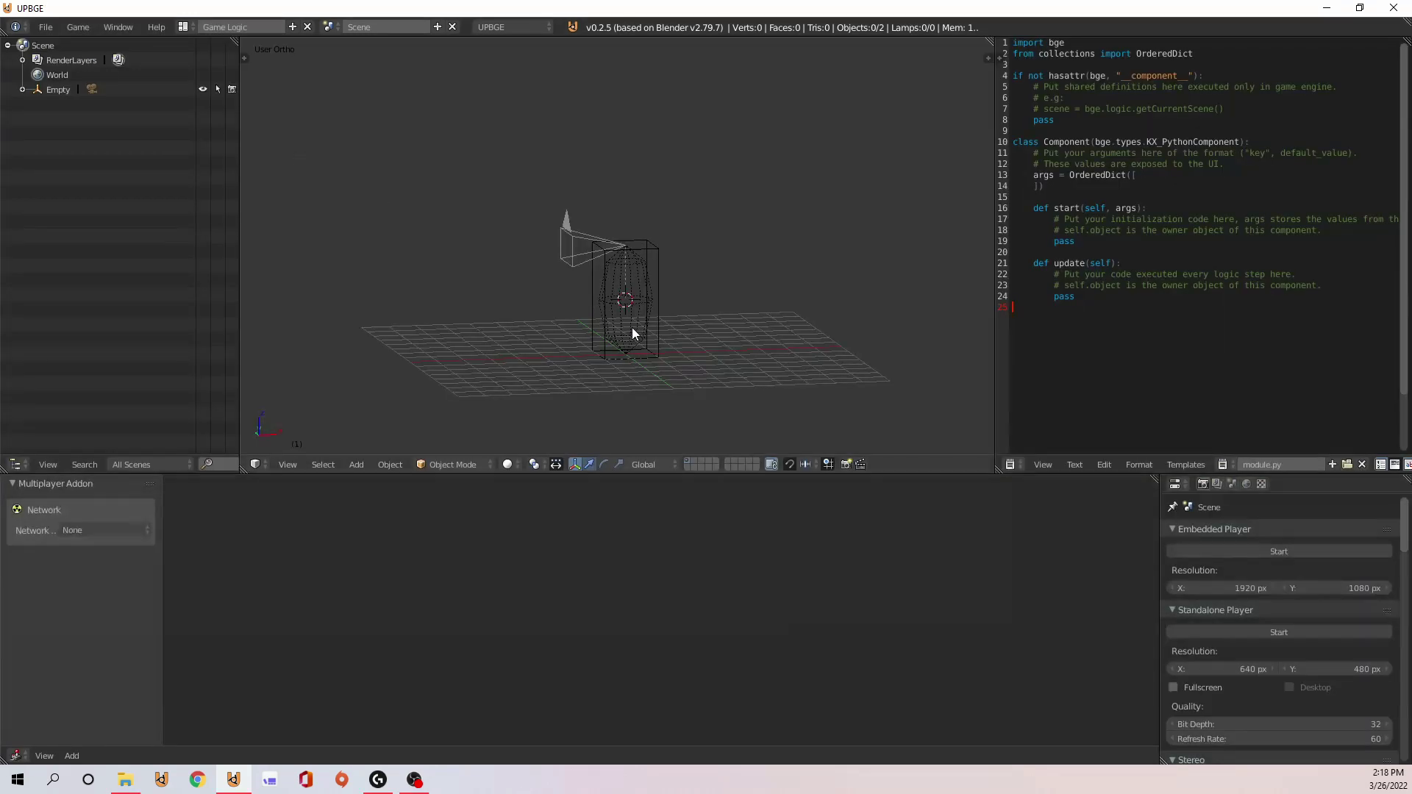
middle_drag(633, 333, 524, 347)
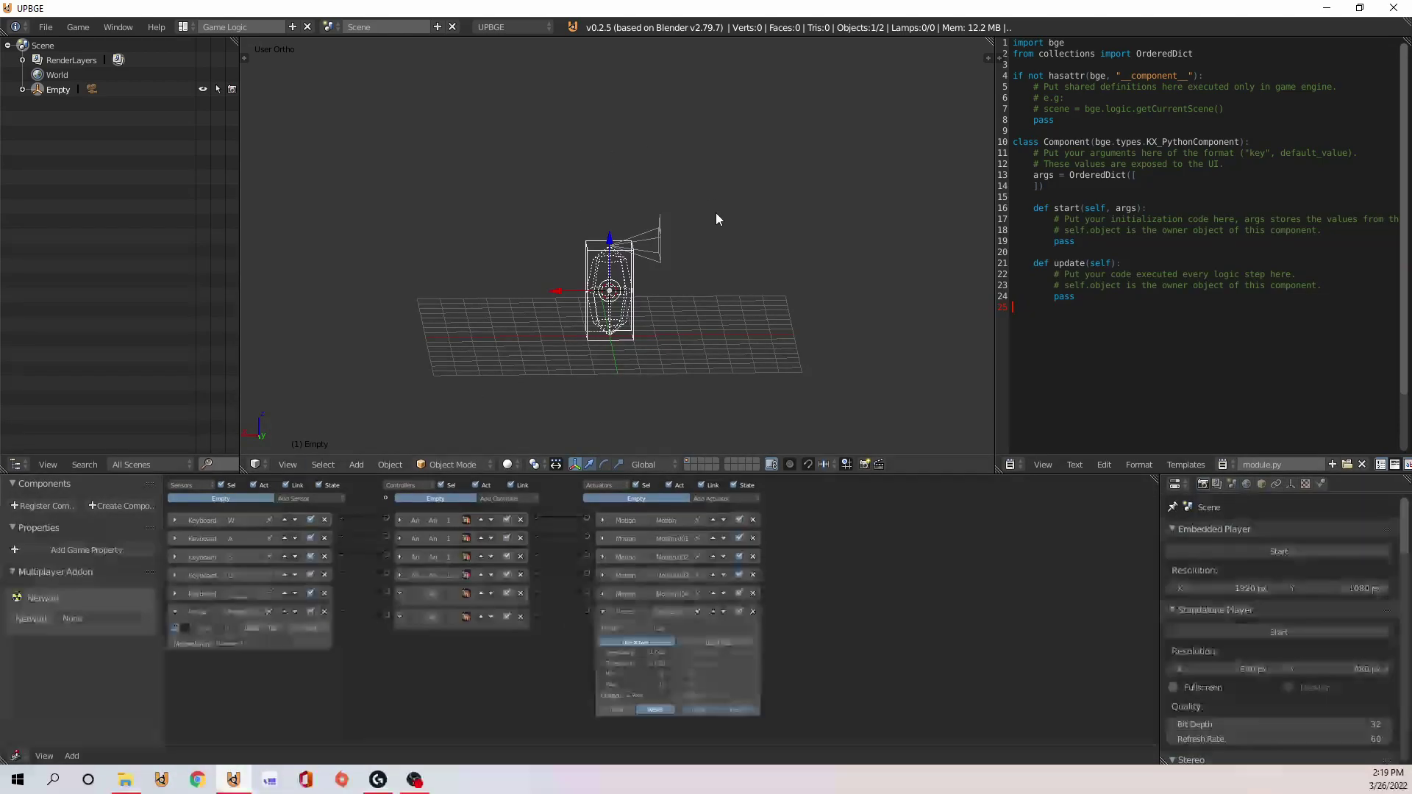
right_click(634, 245)
click(175, 520)
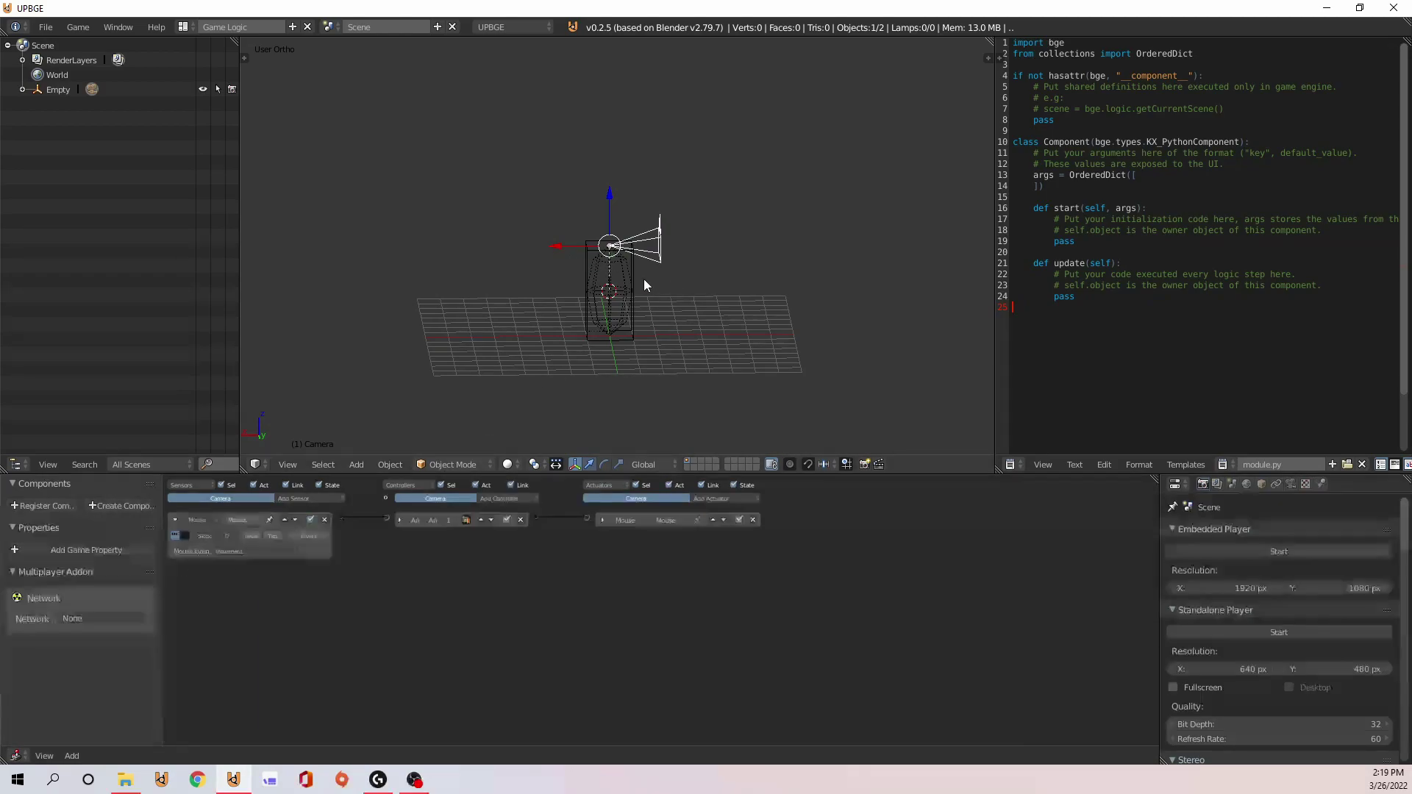
Add a plane at the player's feet and scale it up into a large floor extending well beyond the grid
middle_drag(607, 301, 757, 261)
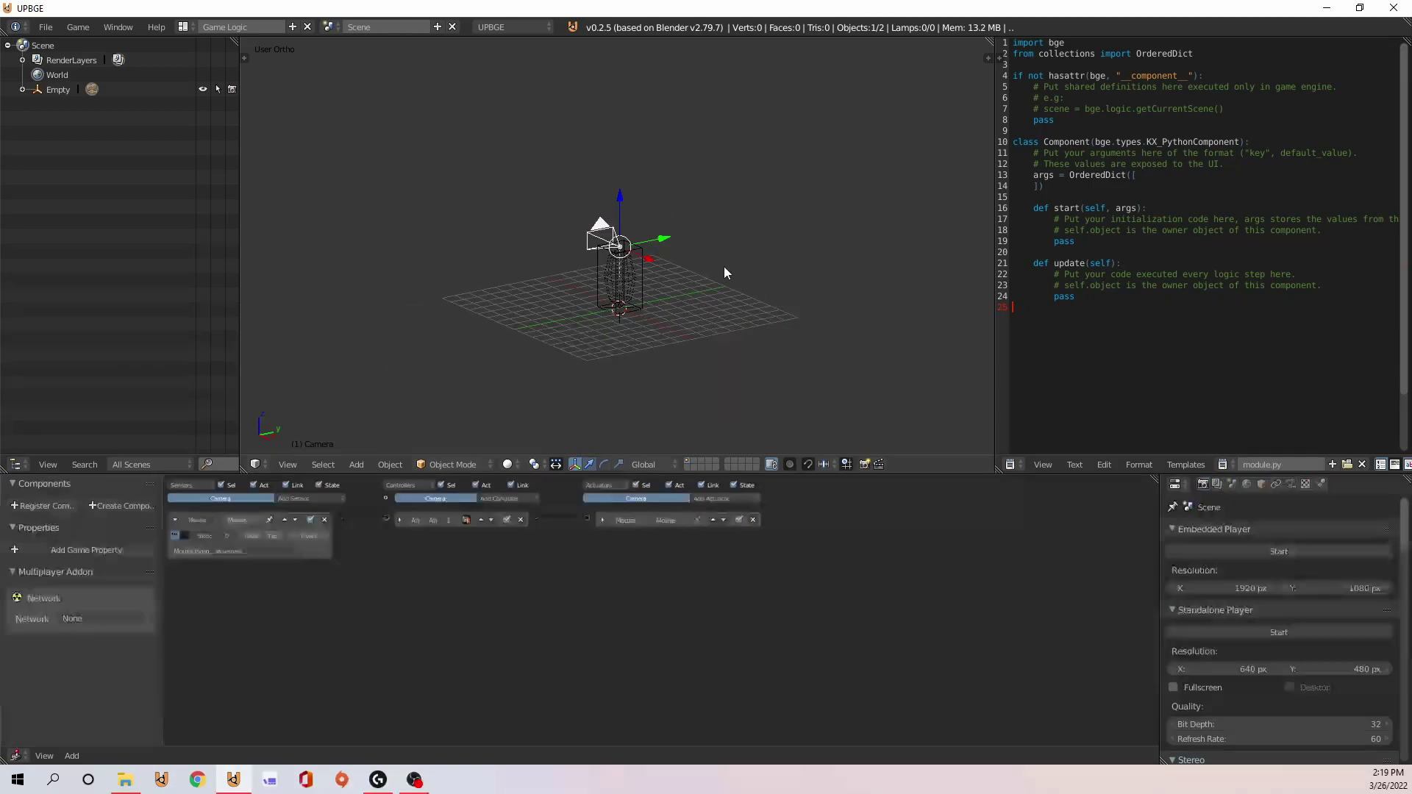
key(shift+a)
mouse_move(672, 284)
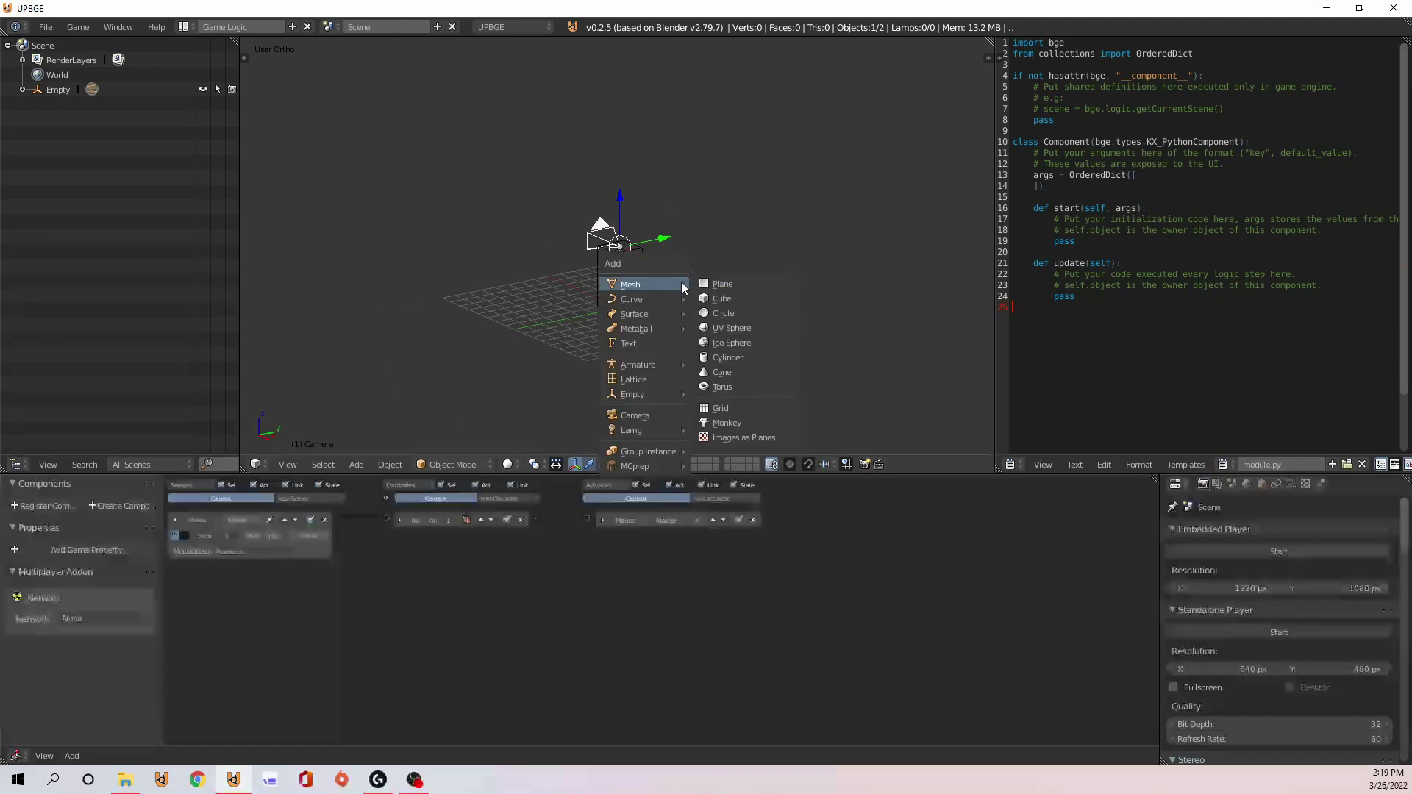
click(725, 284)
key(s)
click(506, 135)
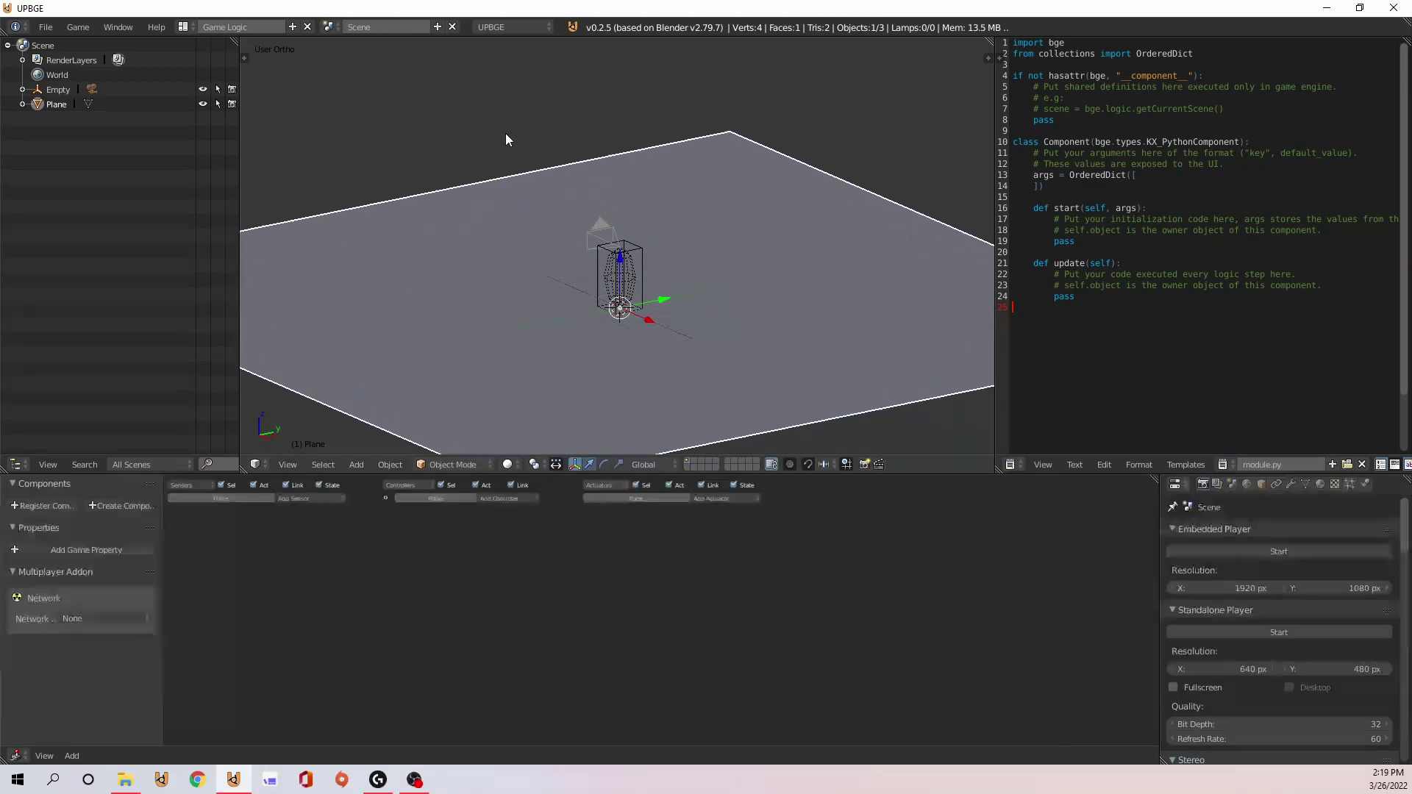
key(s)
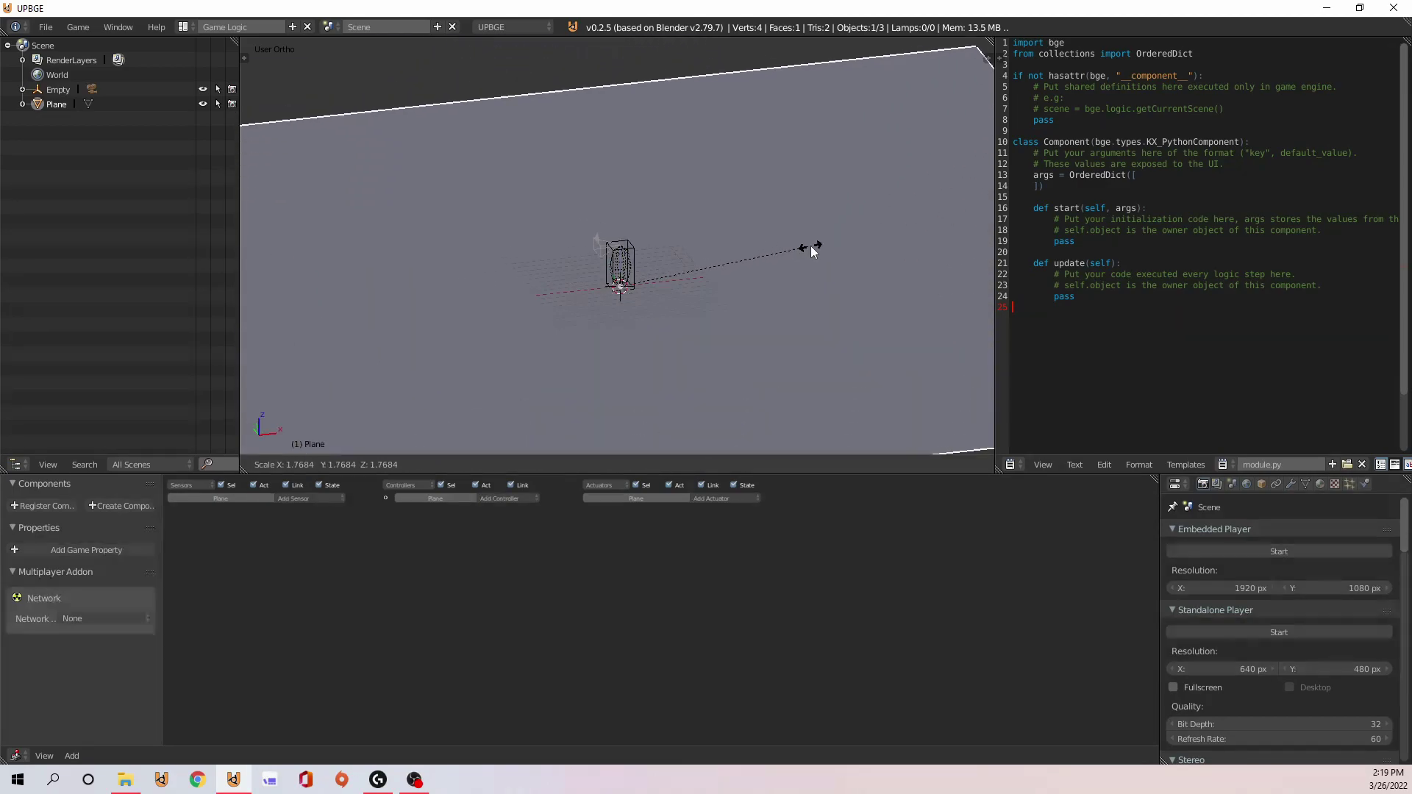
click(811, 245)
Add a cube, move it along the X axis away from the player, enlarge it and stretch it along Z into a tower
key(shift+a)
mouse_move(696, 266)
click(752, 280)
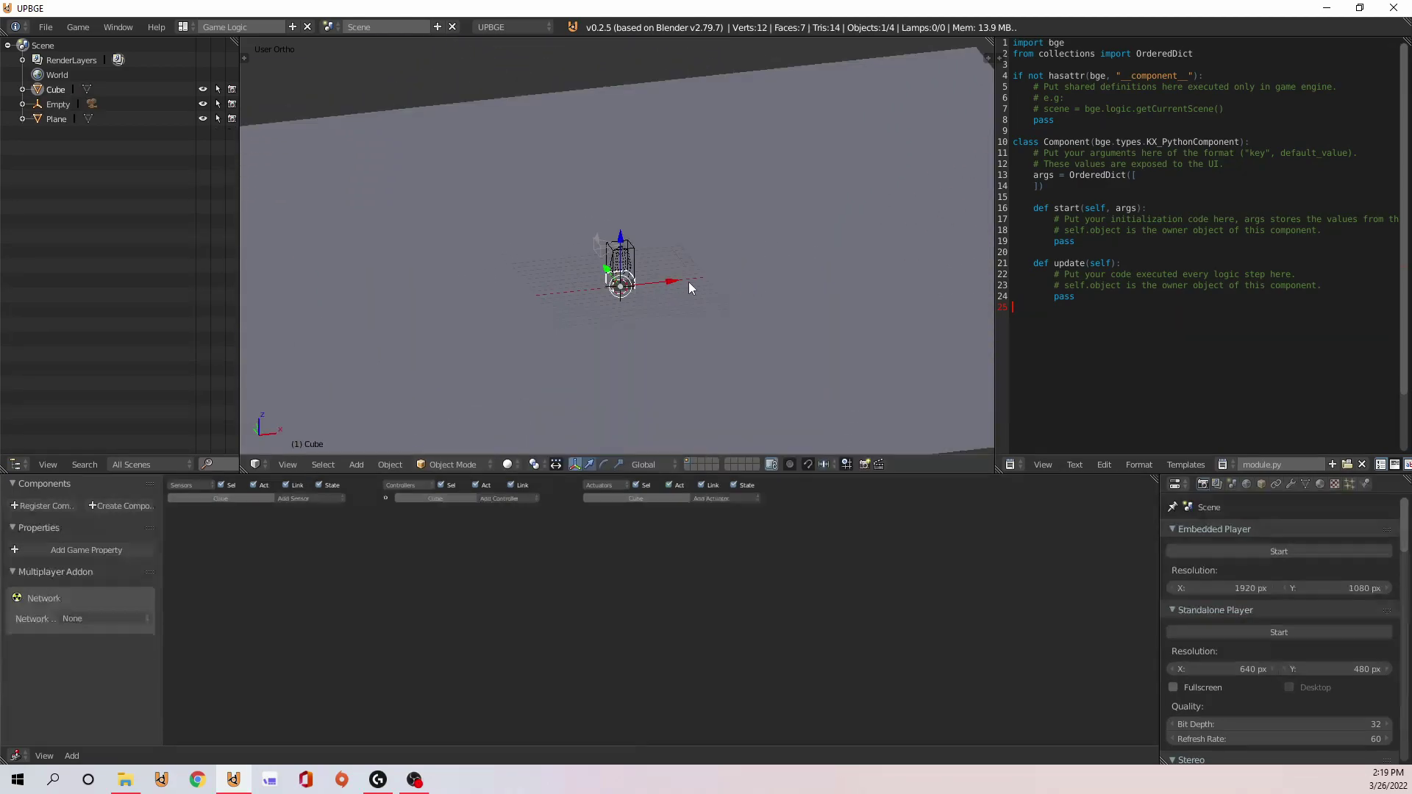
drag(677, 281, 501, 294)
key(s)
click(735, 273)
key(s)
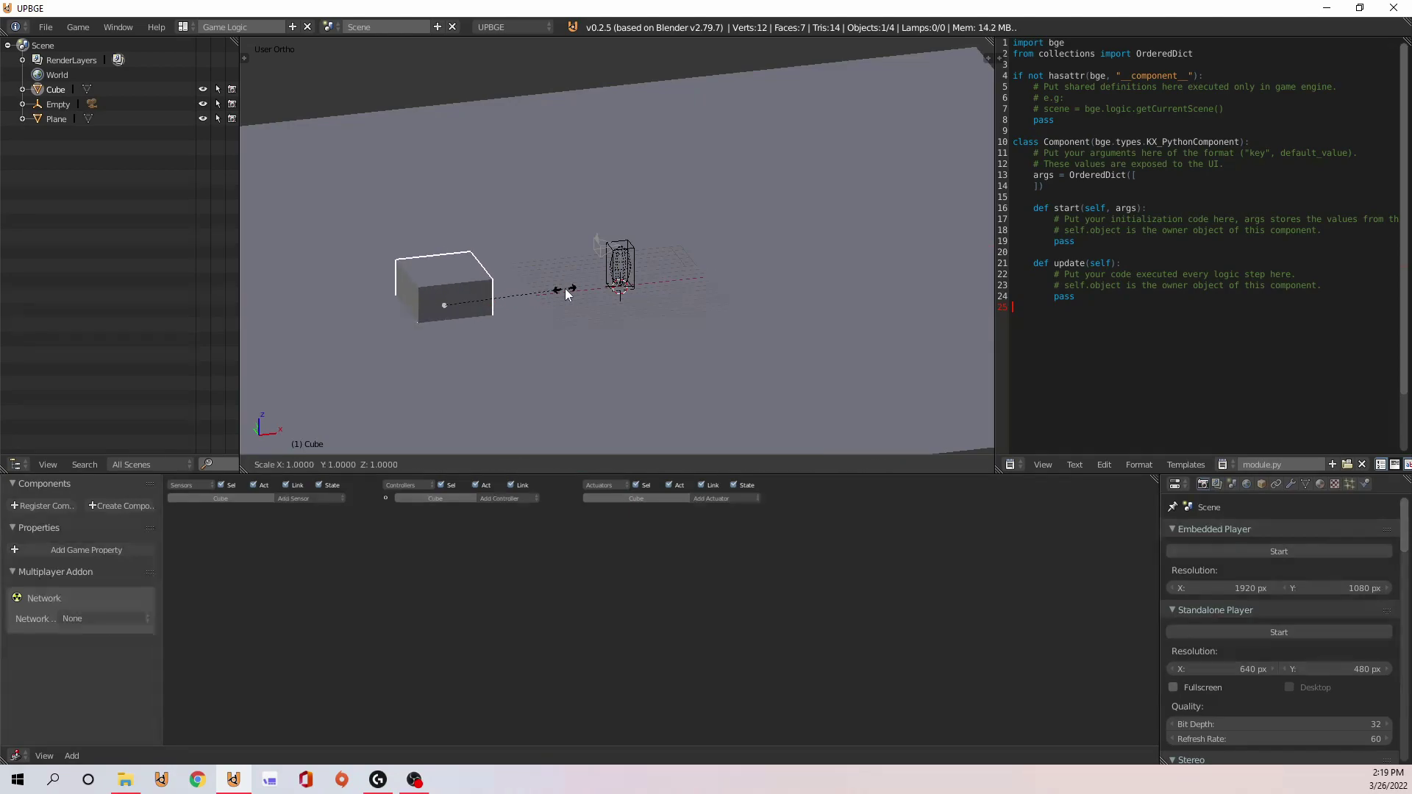
key(z)
click(886, 352)
Give the tower a material with a turquoise diffuse colour
middle_drag(474, 298, 514, 308)
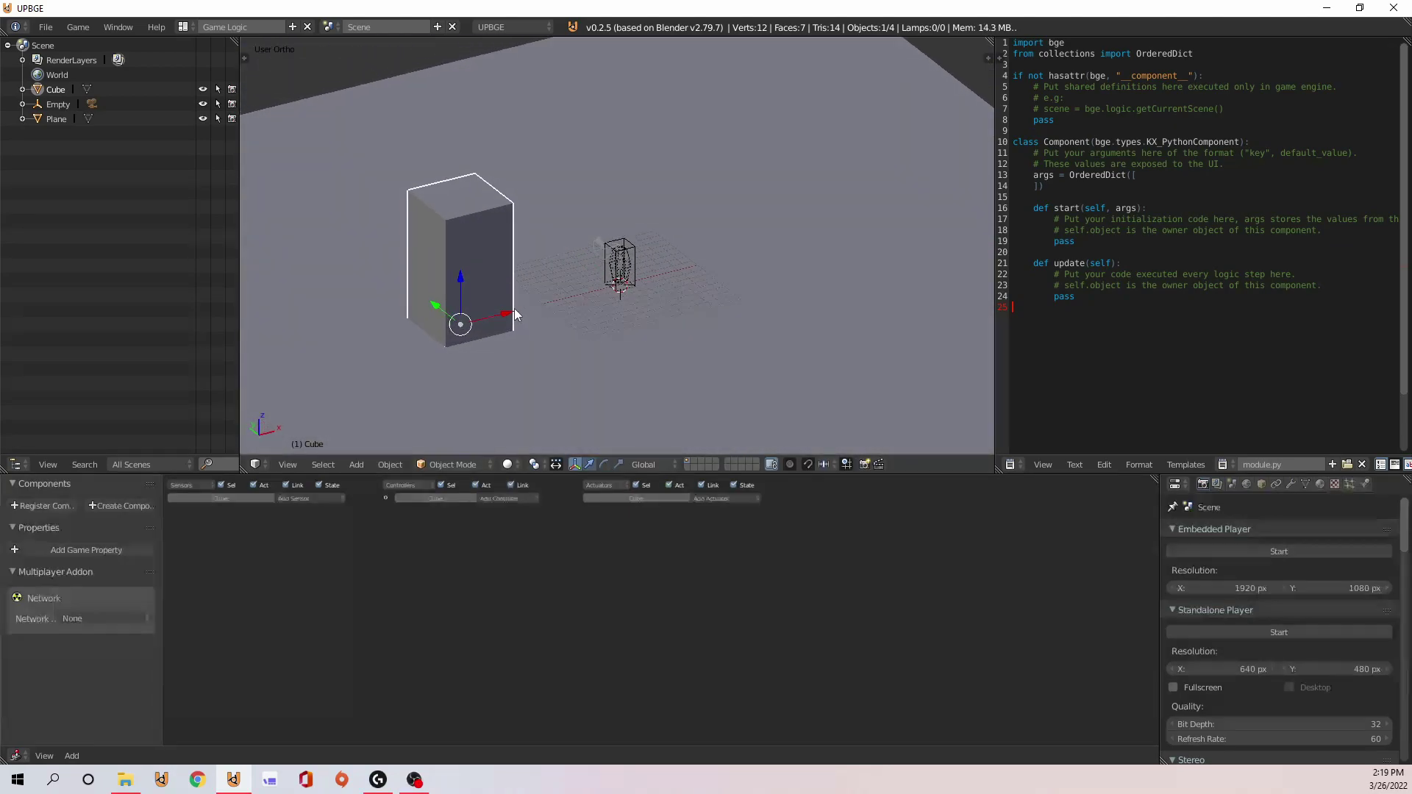
scroll(583, 220, down, 2)
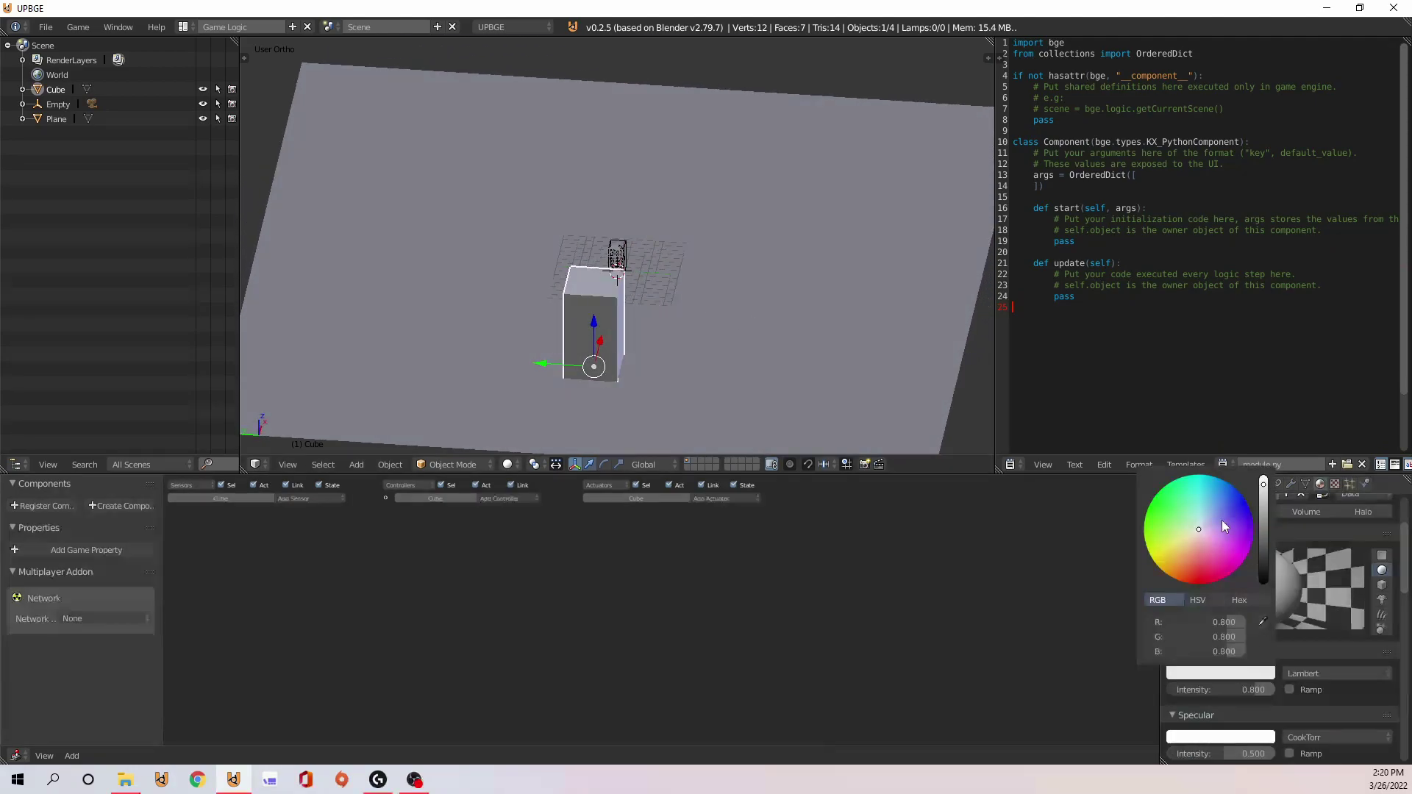
drag(1221, 519, 1195, 487)
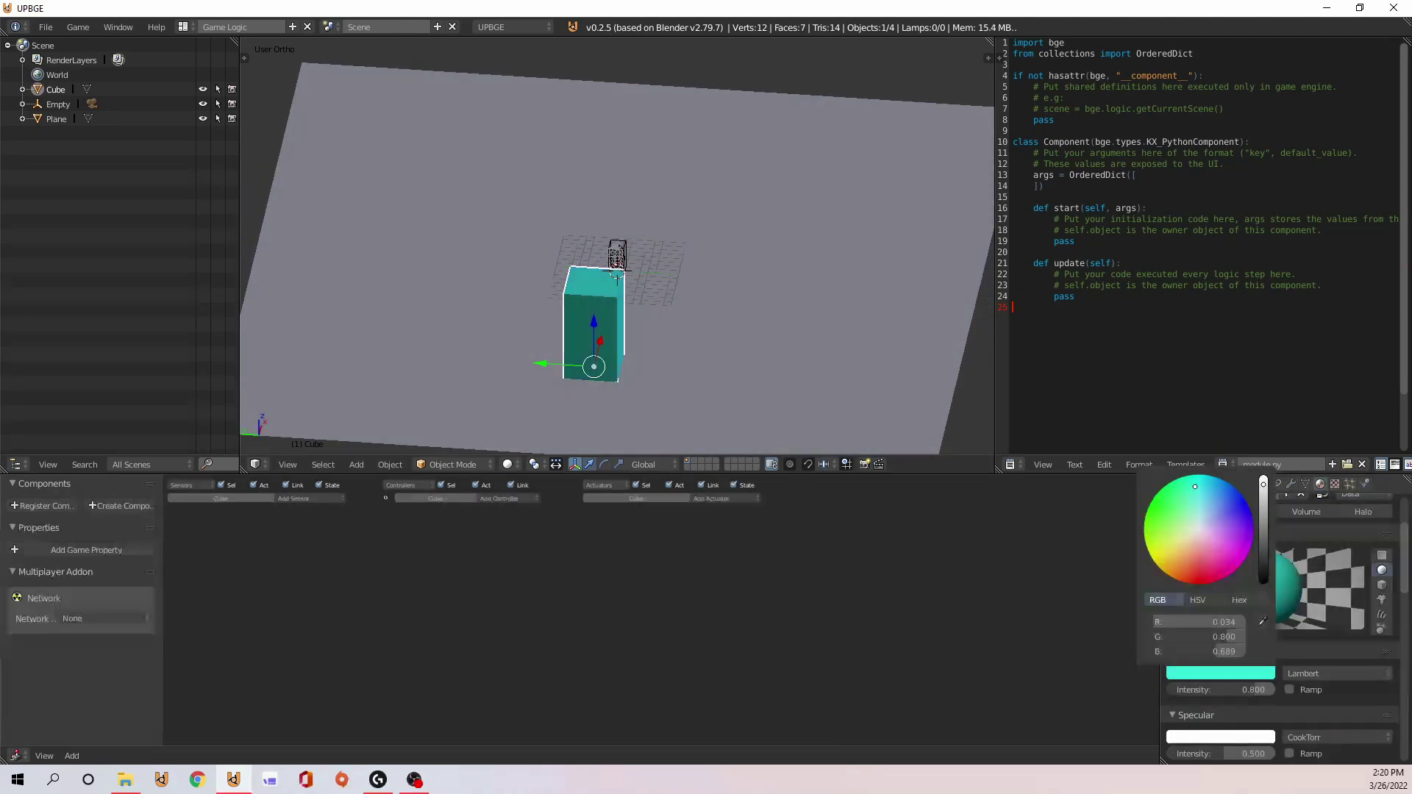
Duplicate the turquoise tower twice, offsetting the first copy along X and enlarging it, and place the second copy elsewhere around the player
middle_drag(796, 428, 703, 301)
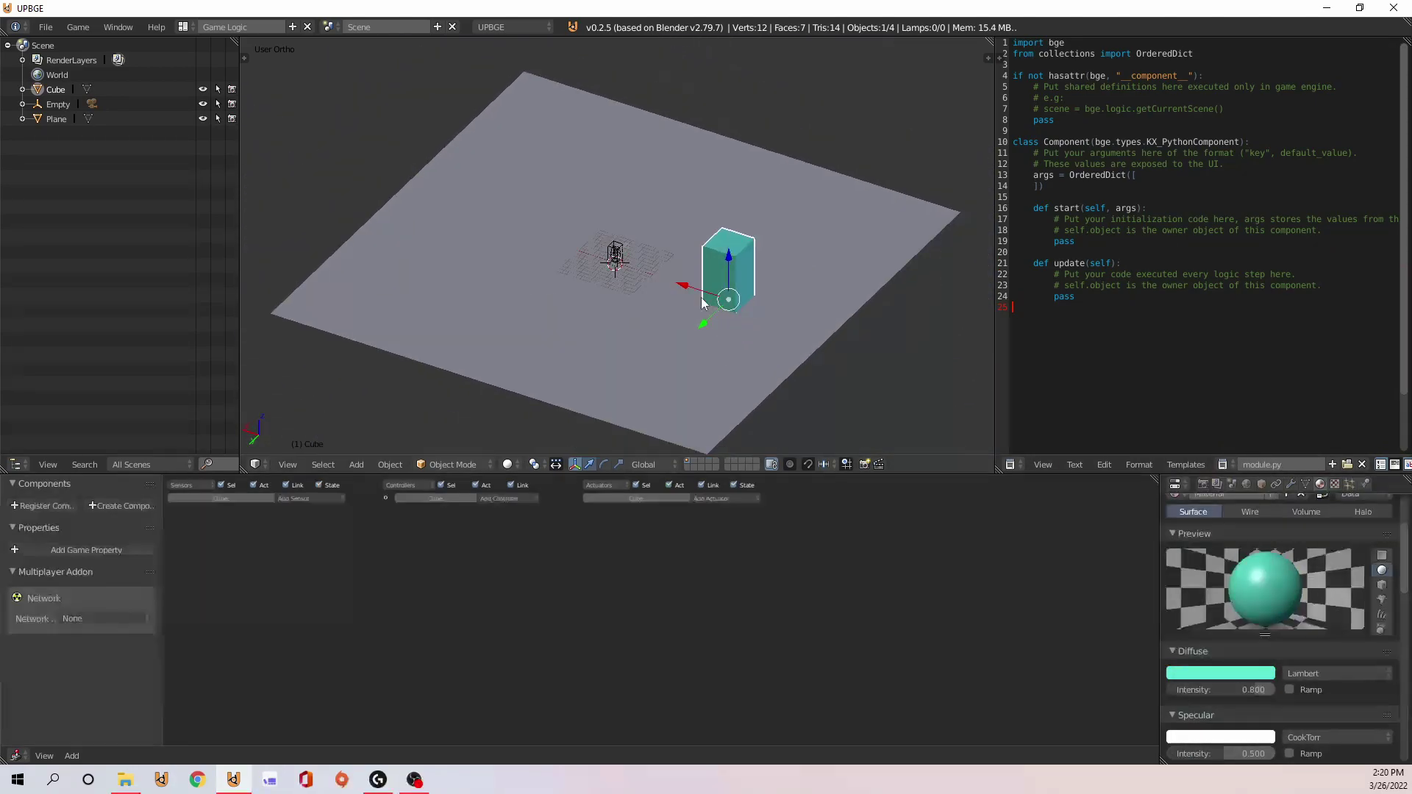
key(shift+d)
key(x)
click(435, 249)
key(s)
click(654, 258)
key(shift+d)
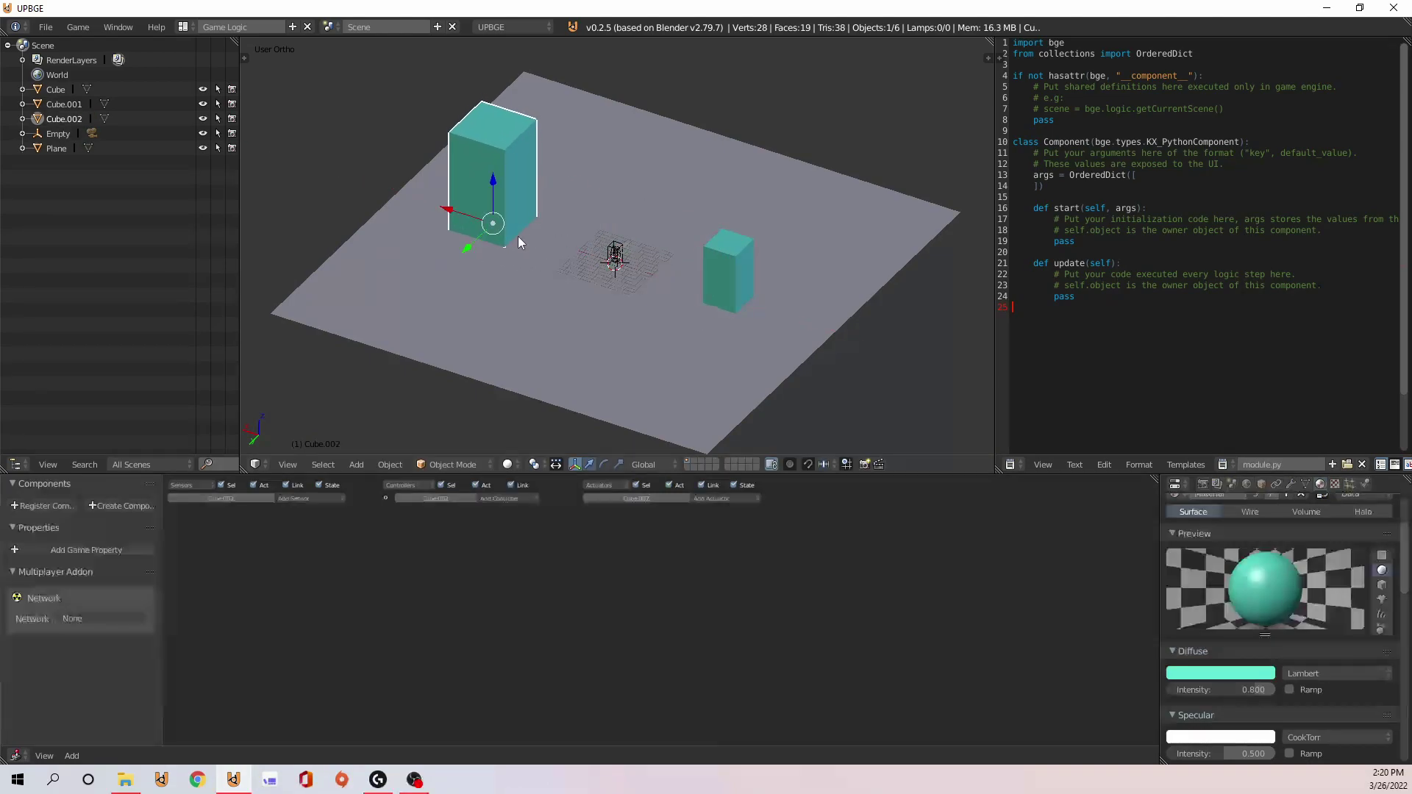
drag(465, 213, 631, 256)
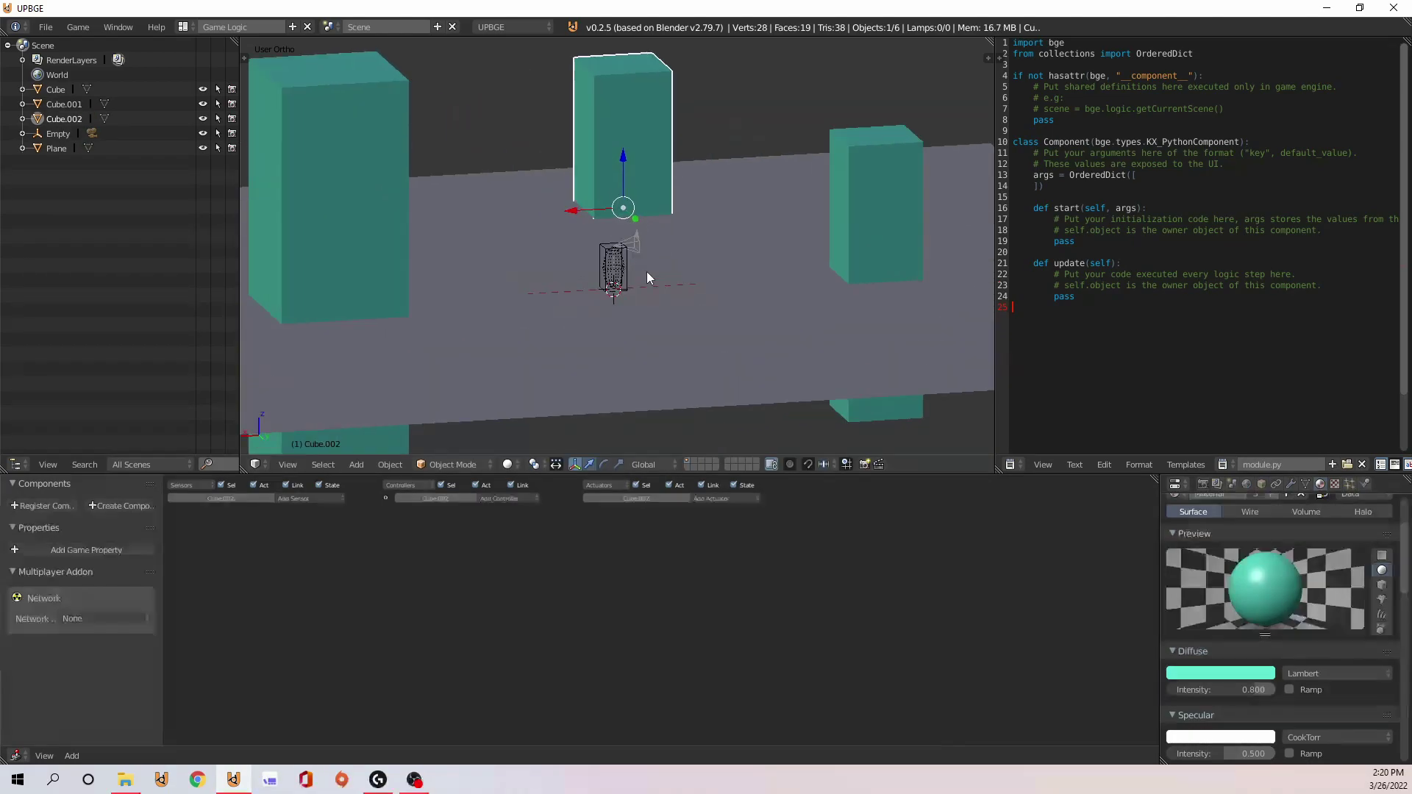
Select the player empty, show its logic state panel and make state 2 both the visible and the initial state
middle_drag(646, 272, 659, 289)
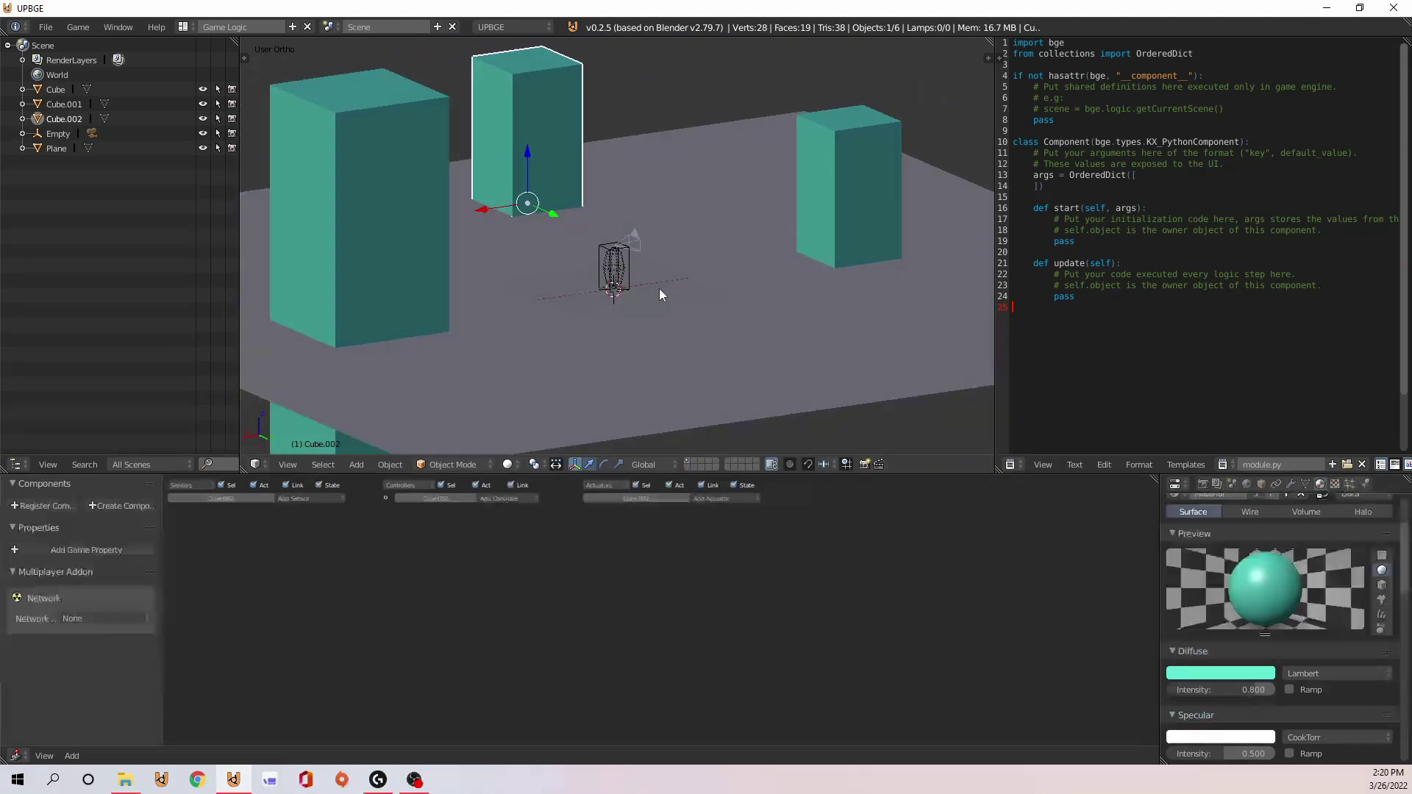
scroll(684, 289, up, 2)
scroll(687, 269, up, 3)
right_click(608, 259)
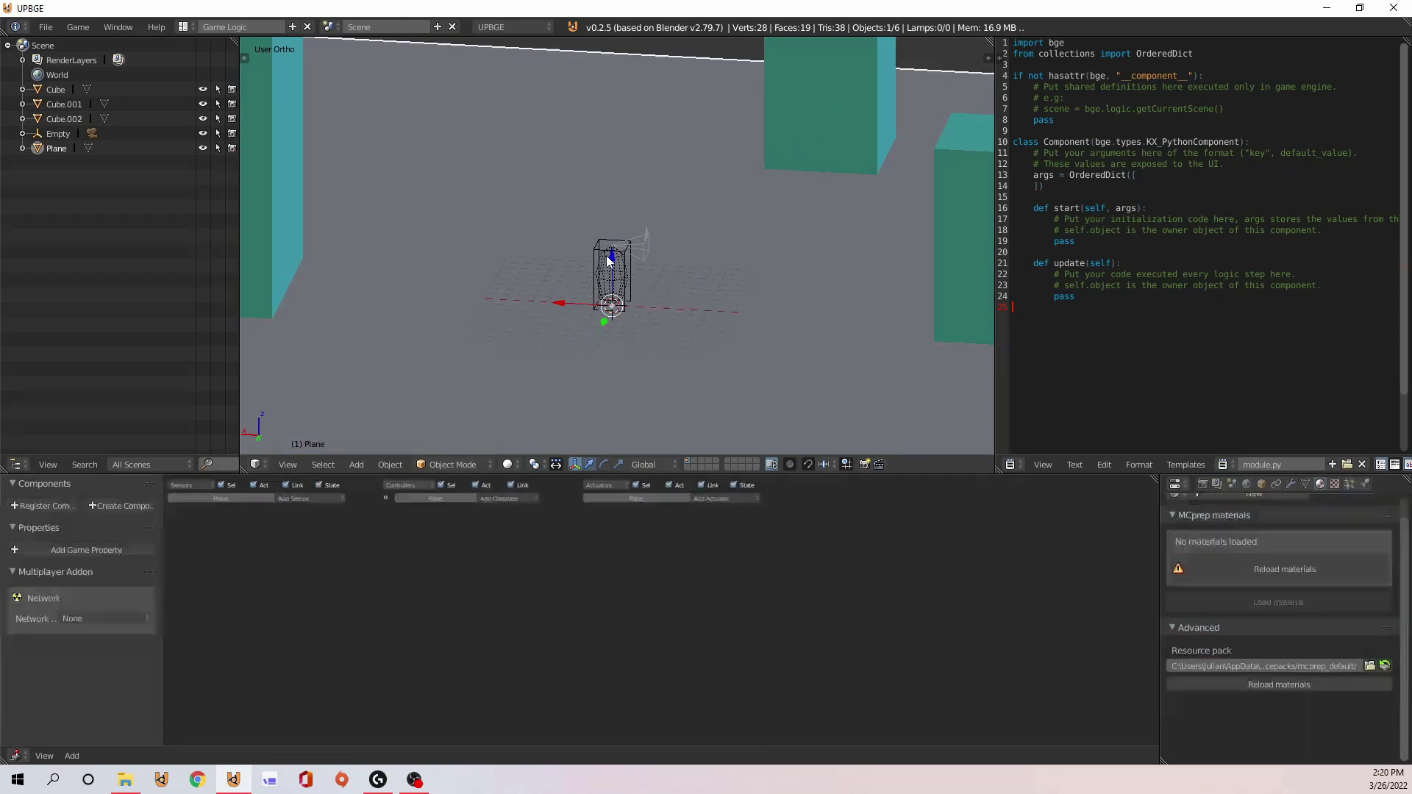
right_click(608, 259)
middle_drag(564, 387, 643, 319)
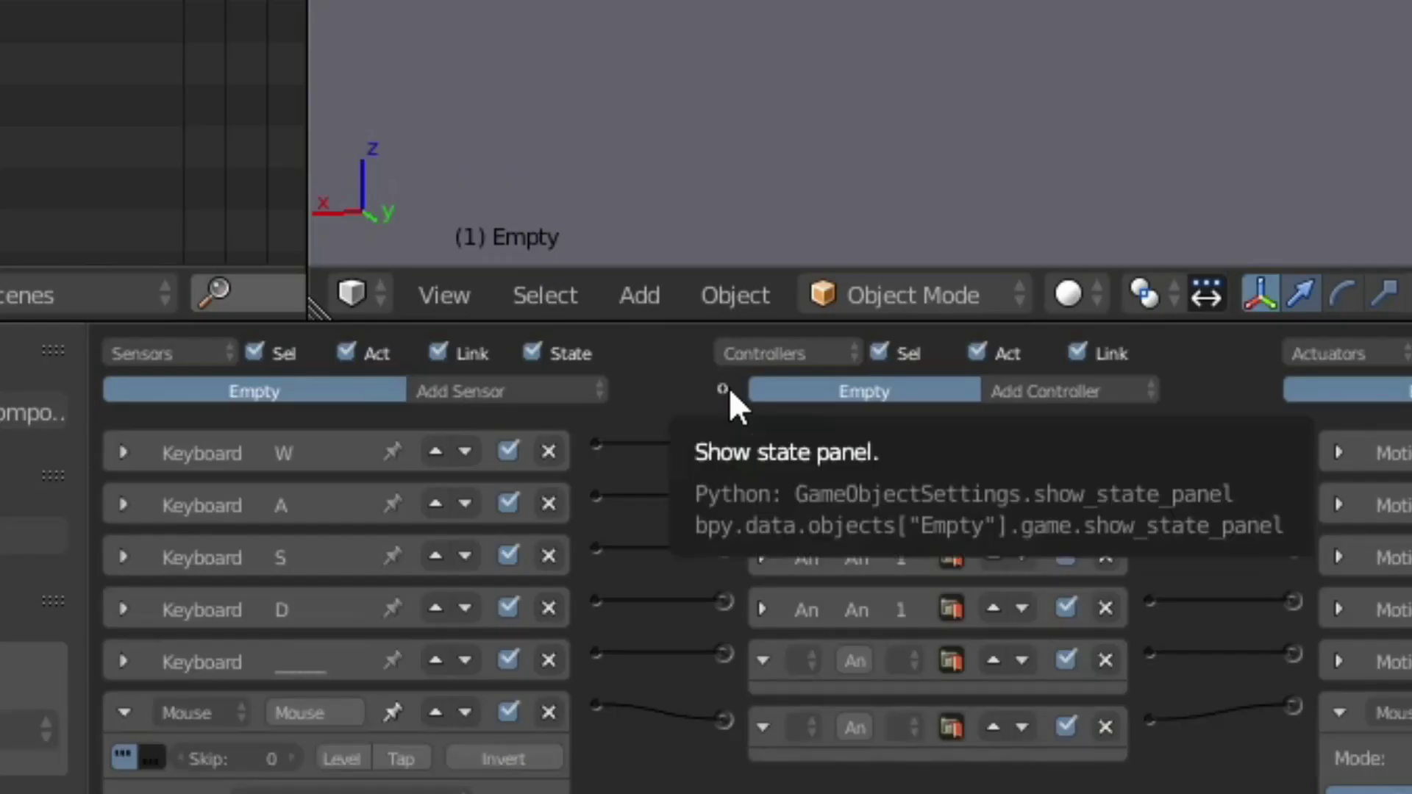
click(387, 498)
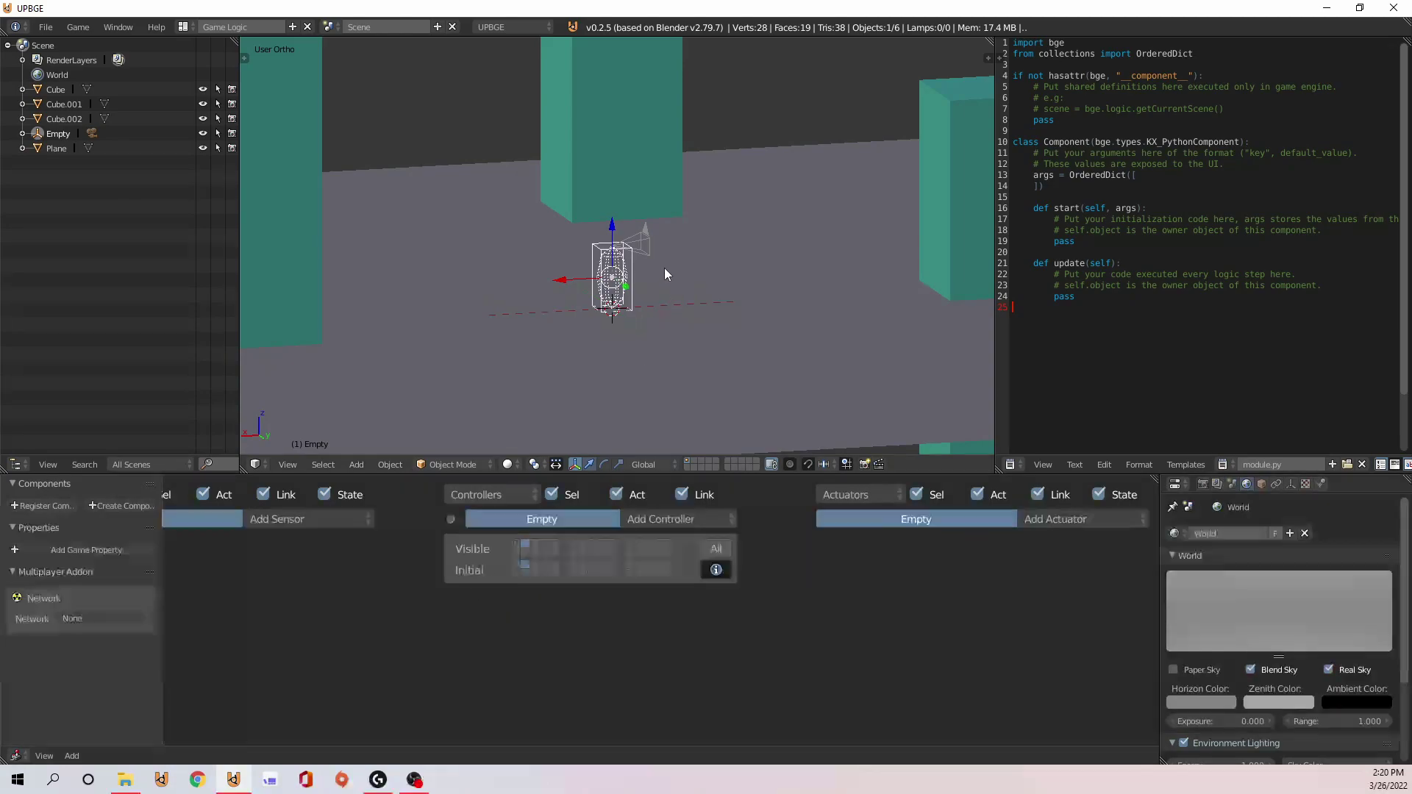
Test-run the game from the camera view, then stop it and return to the scene view
key(KP_0)
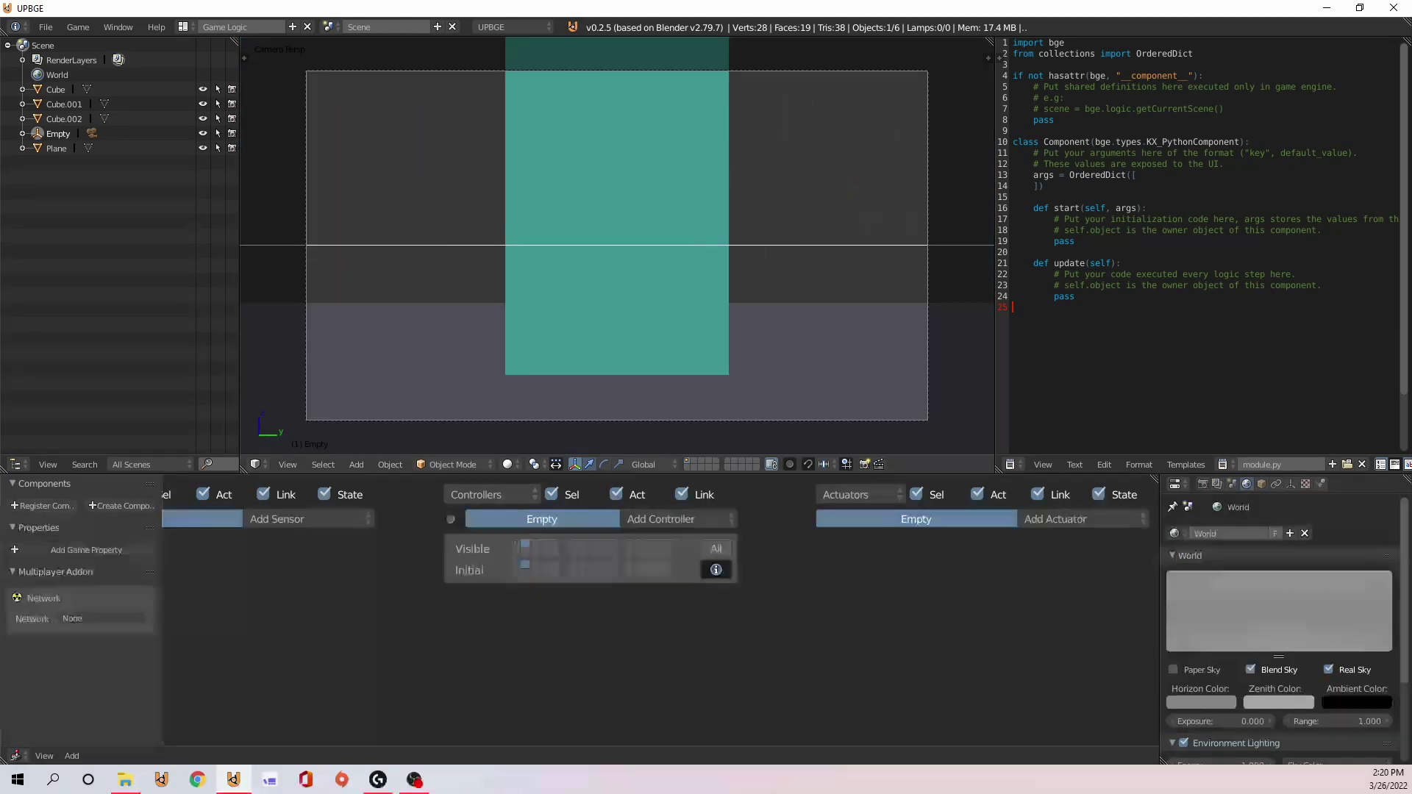
key(p)
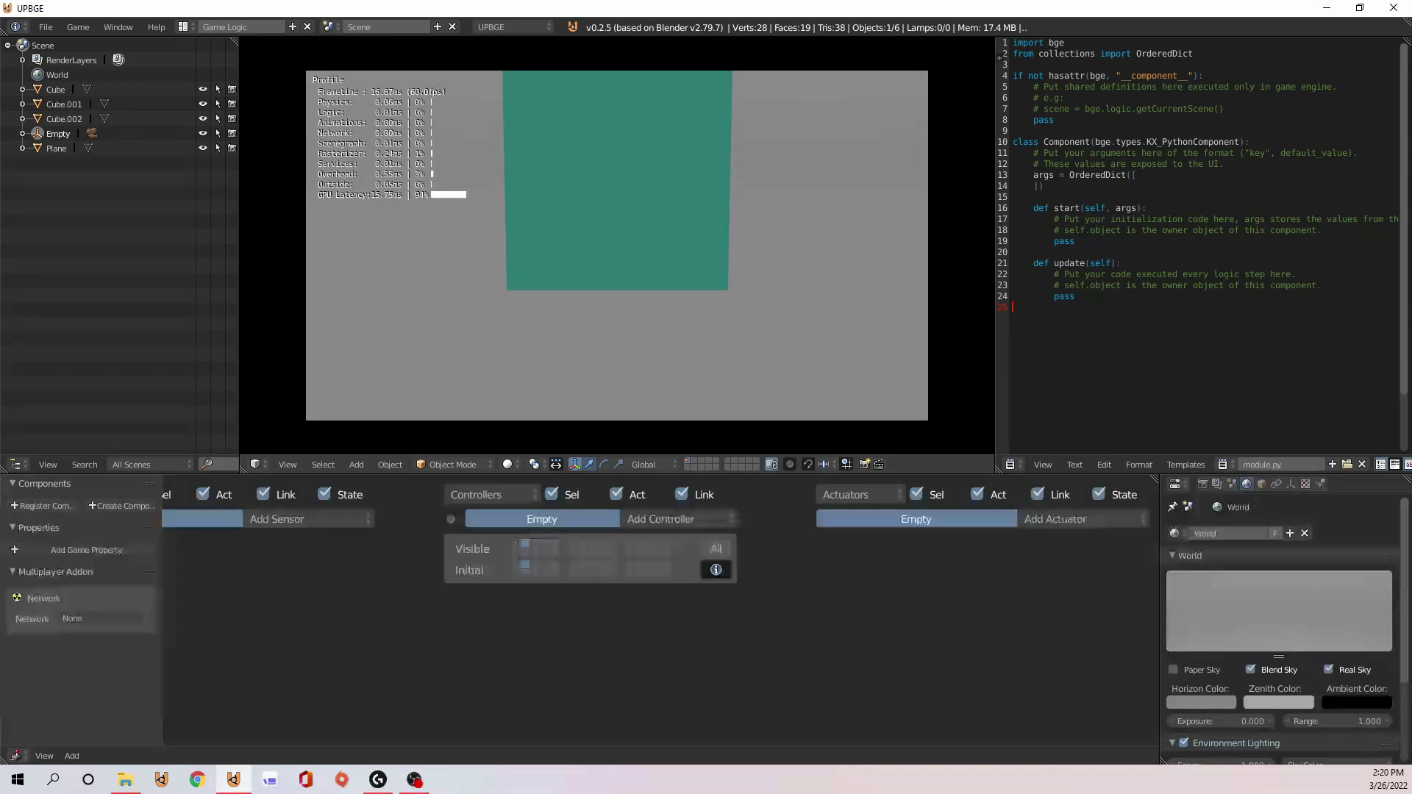
key(Escape)
key(KP_0)
key(z)
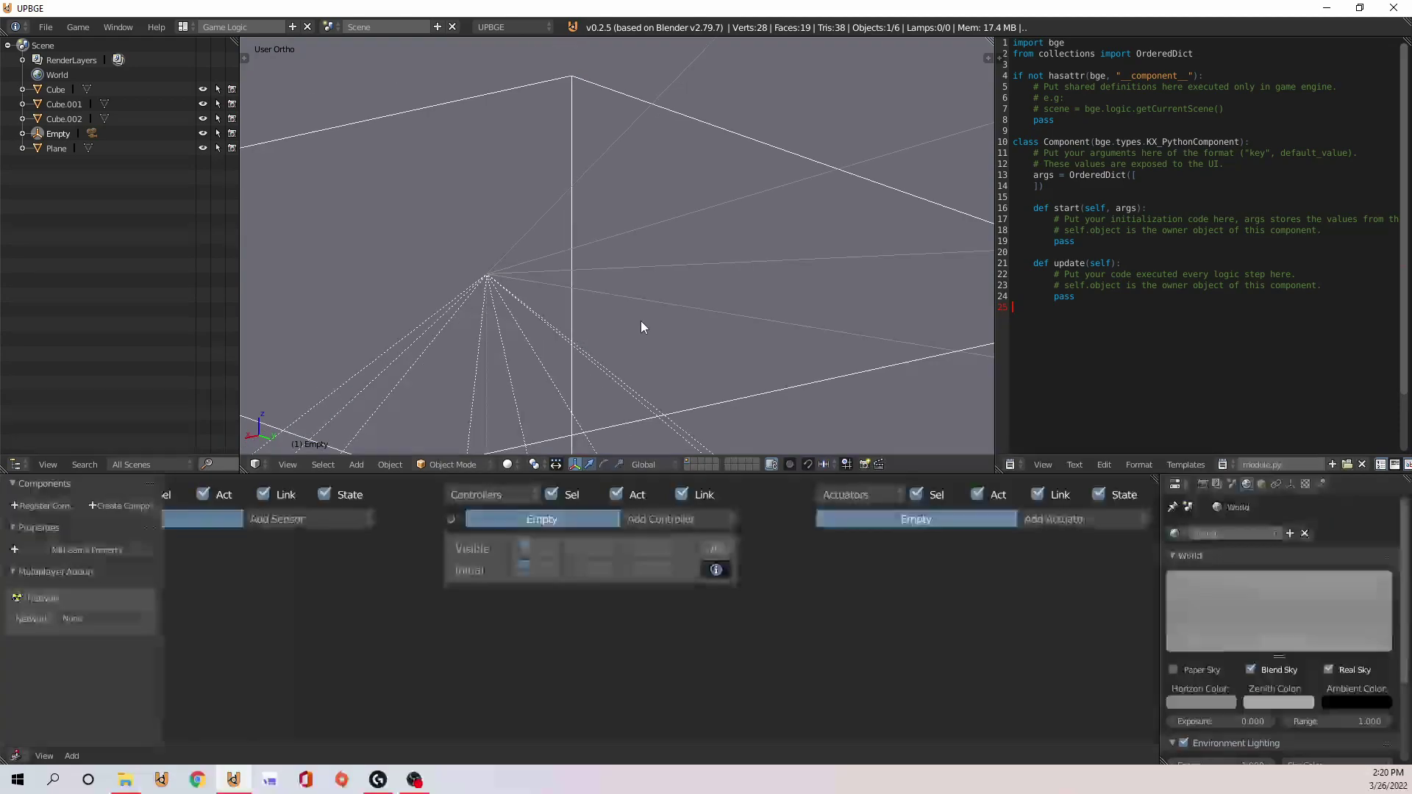
Add a Message sensor to the player empty with the subject "respawn"
key(Home)
click(337, 505)
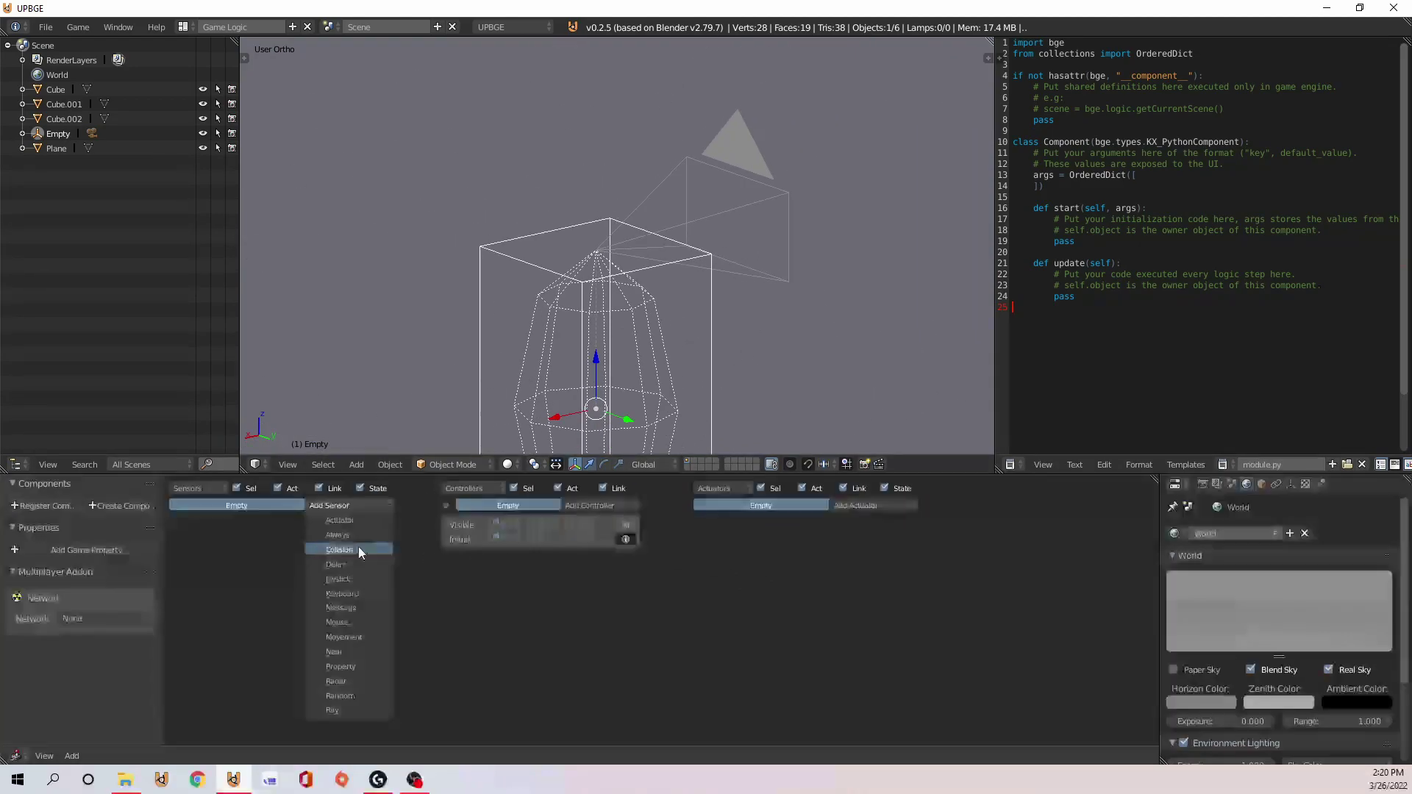
click(360, 608)
click(279, 580)
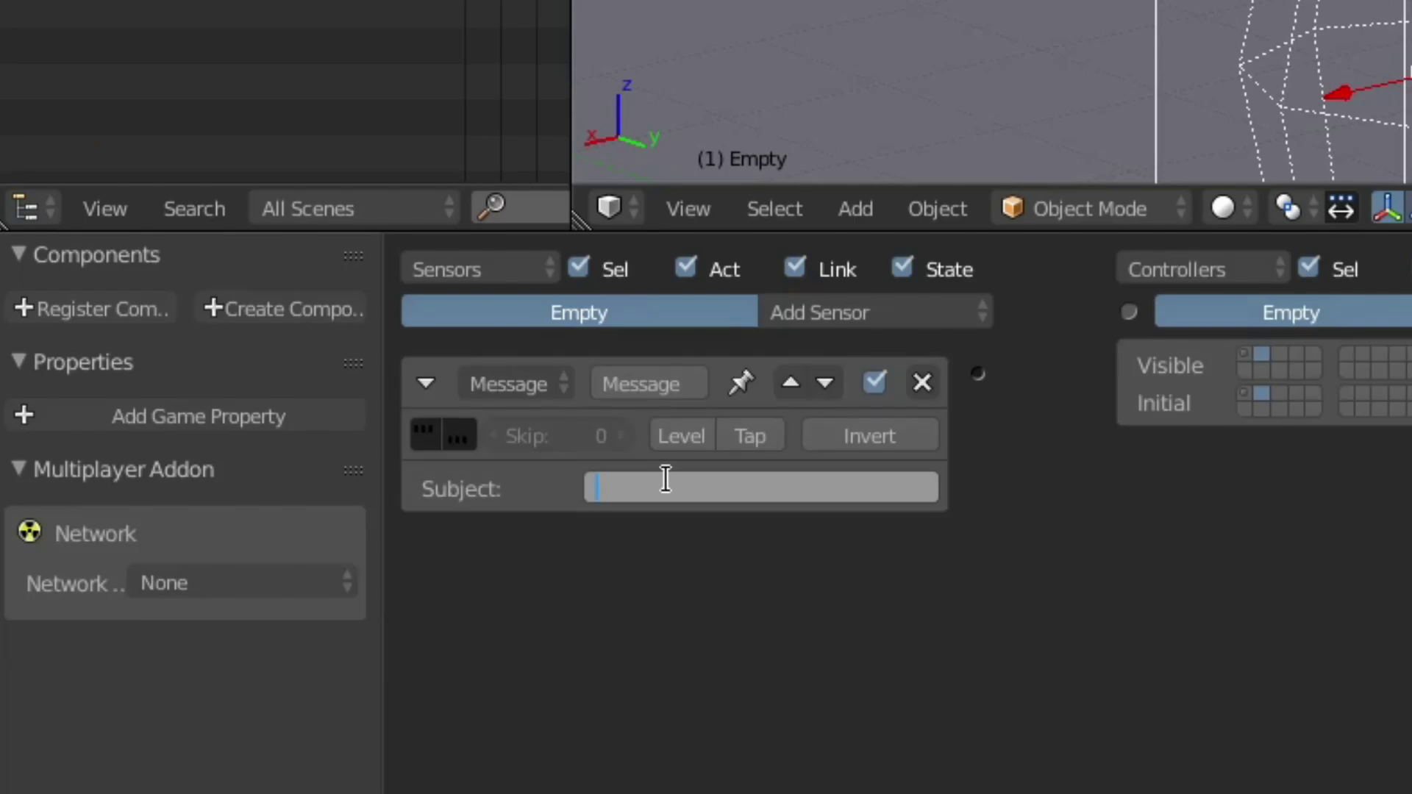
text(respawn)
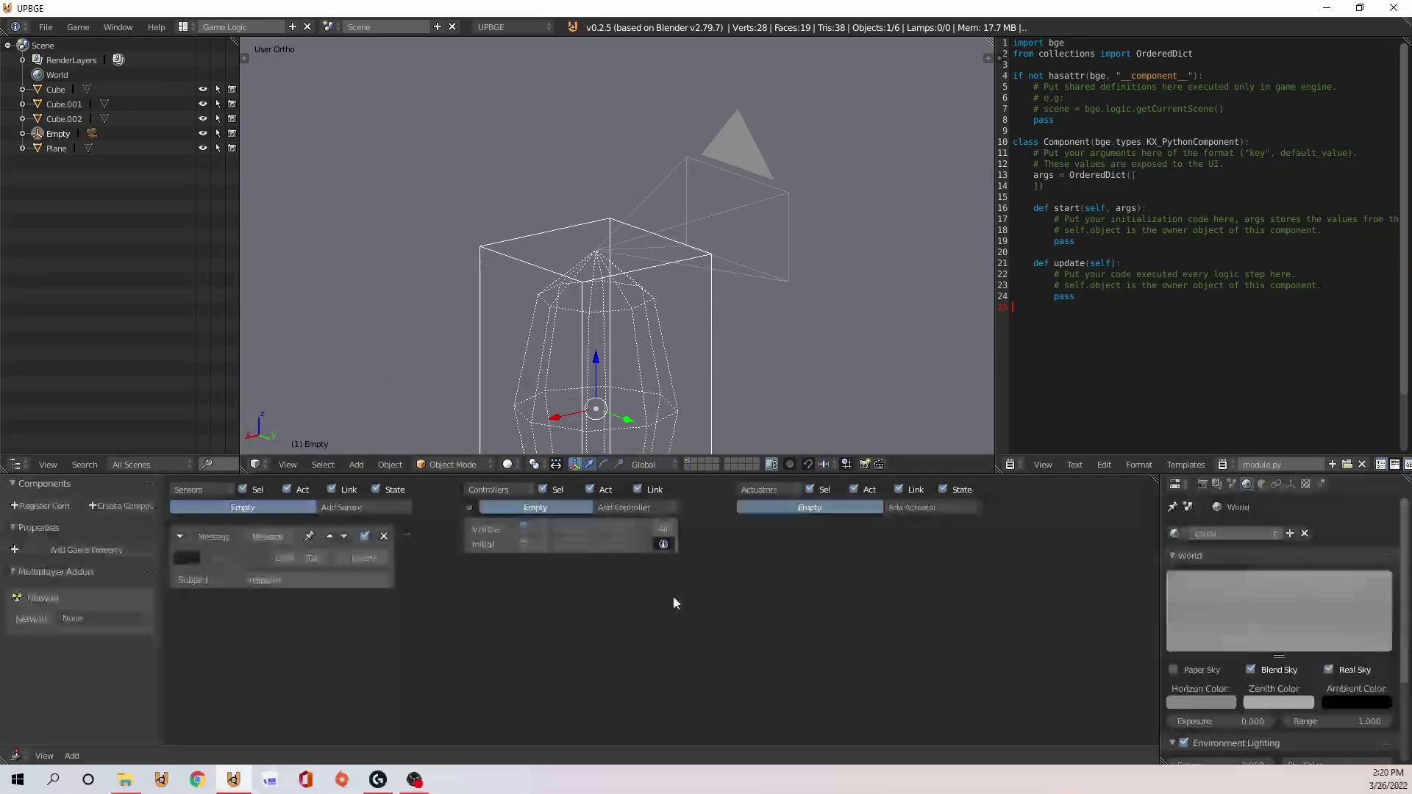
Add three Constraint actuators in Location Constraint mode to the player empty's second state
scroll(674, 589, down, 4)
scroll(697, 547, up, 2)
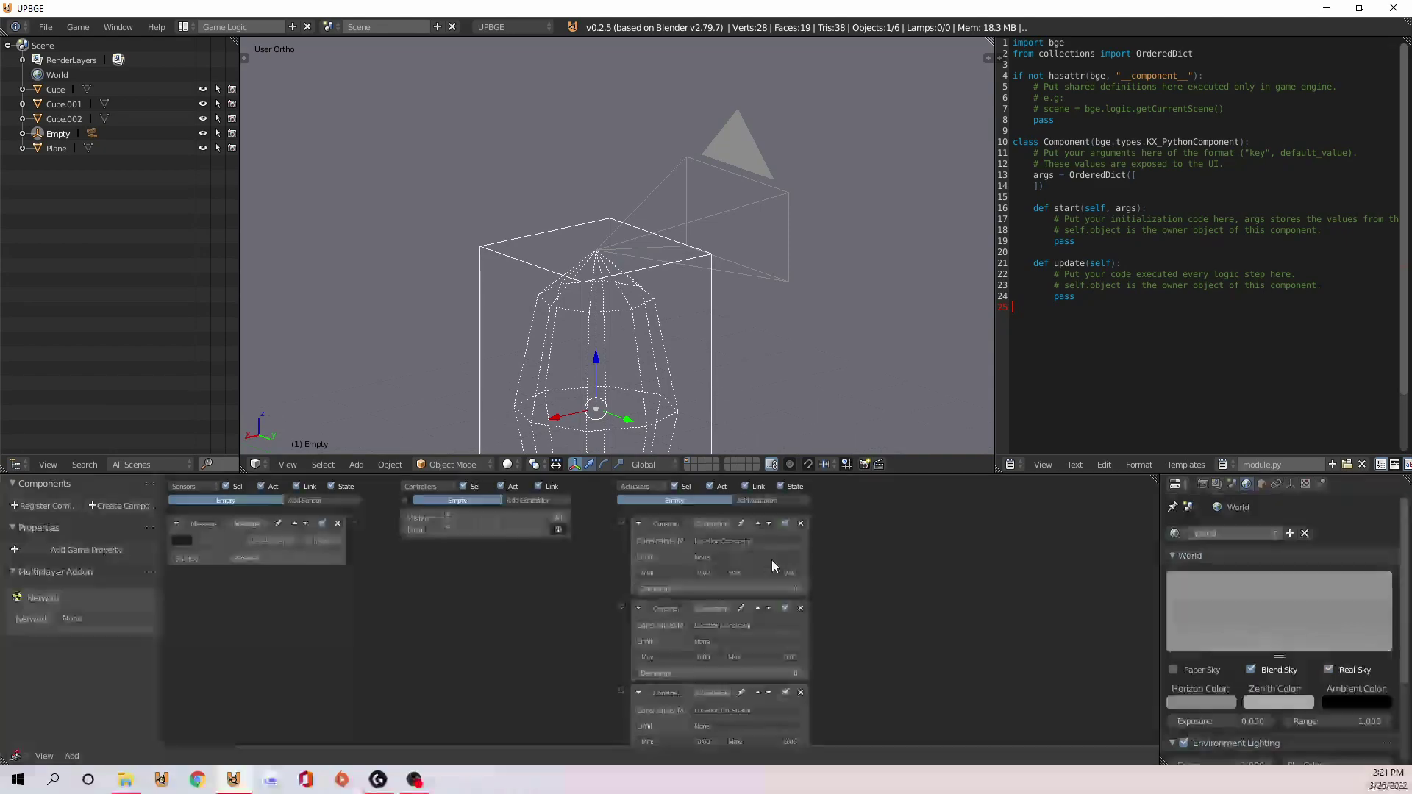
scroll(741, 585, down, 2)
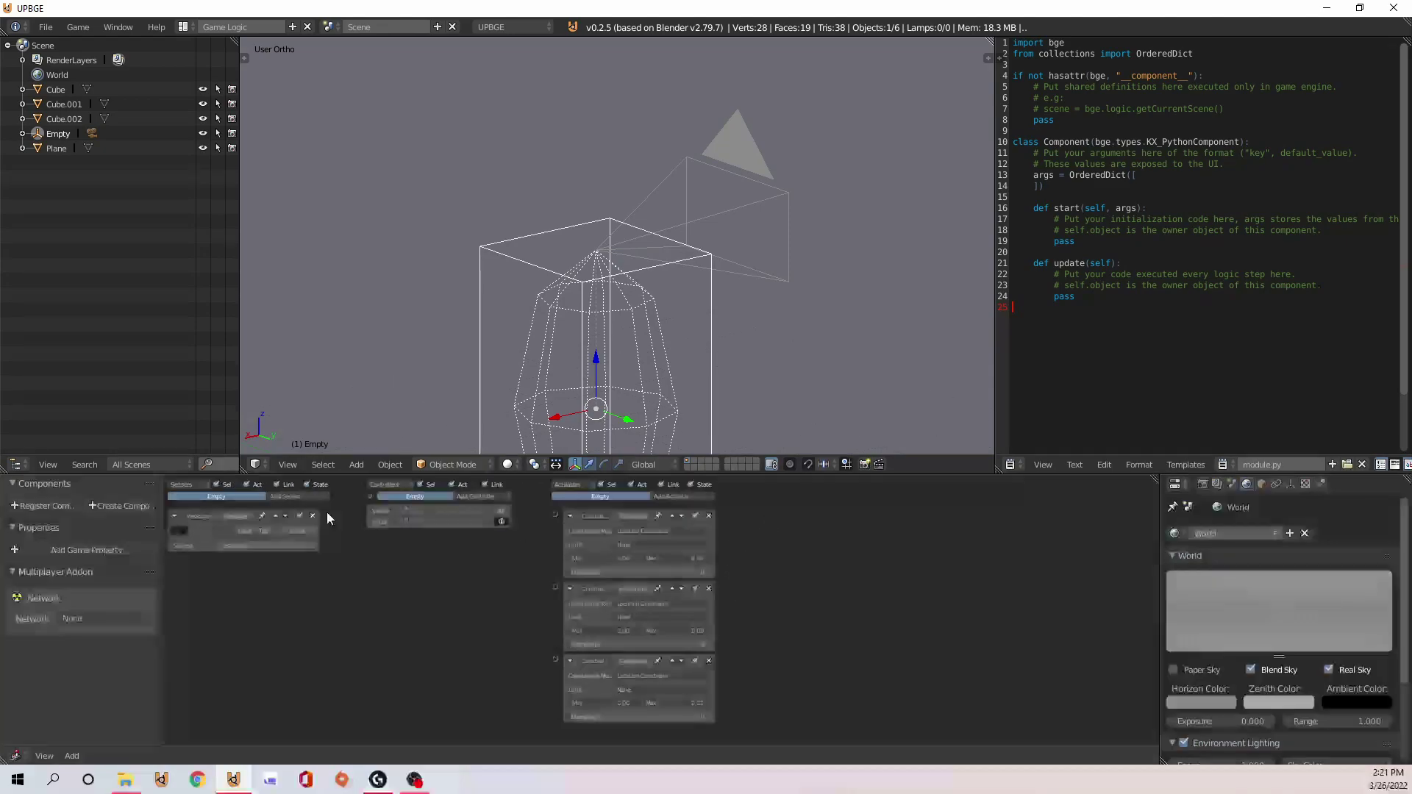
Wire the Message sensor through one And controller to all three Constraint actuators
drag(328, 517, 556, 587)
drag(513, 543, 554, 586)
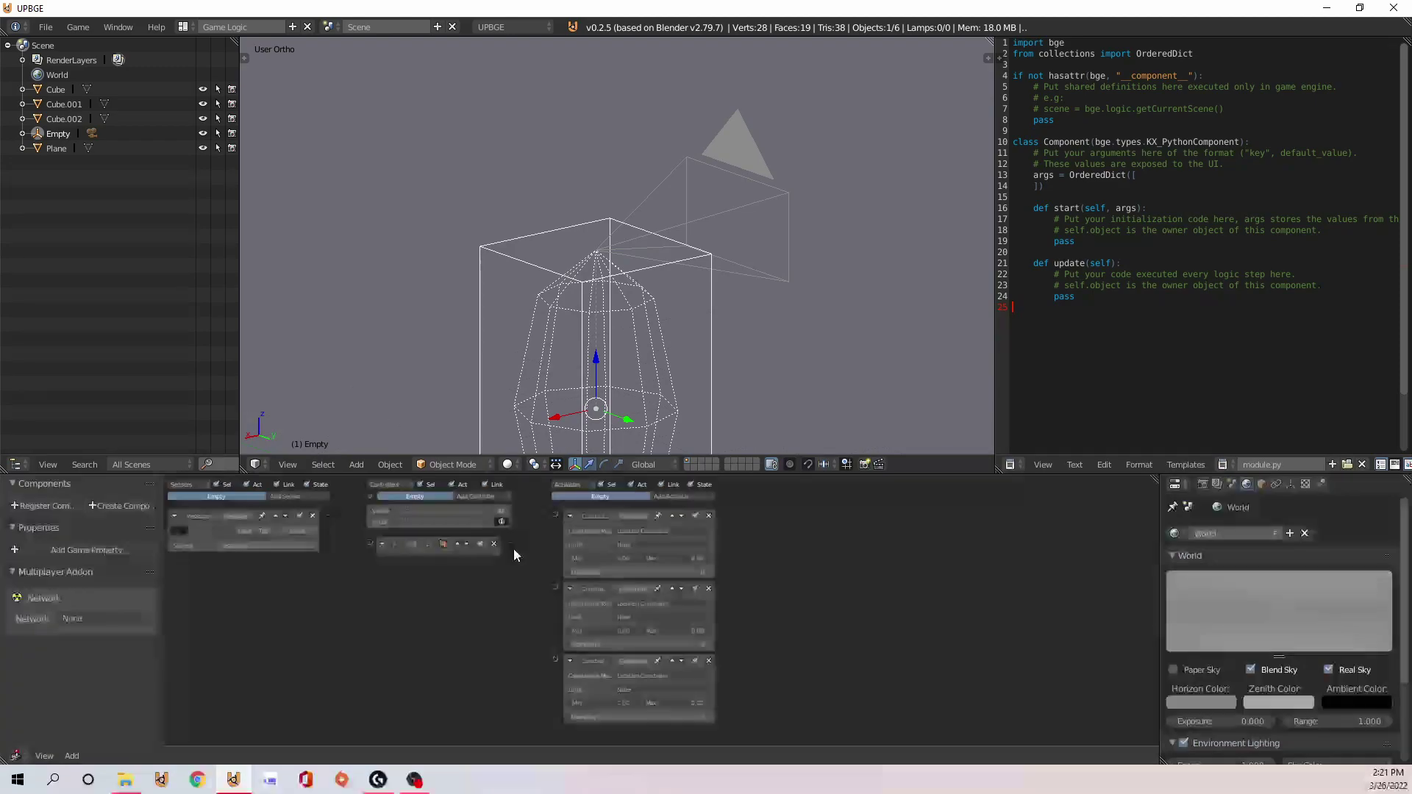
Set the first Constraint actuator's minimum to 0.5
scroll(513, 549, up, 1)
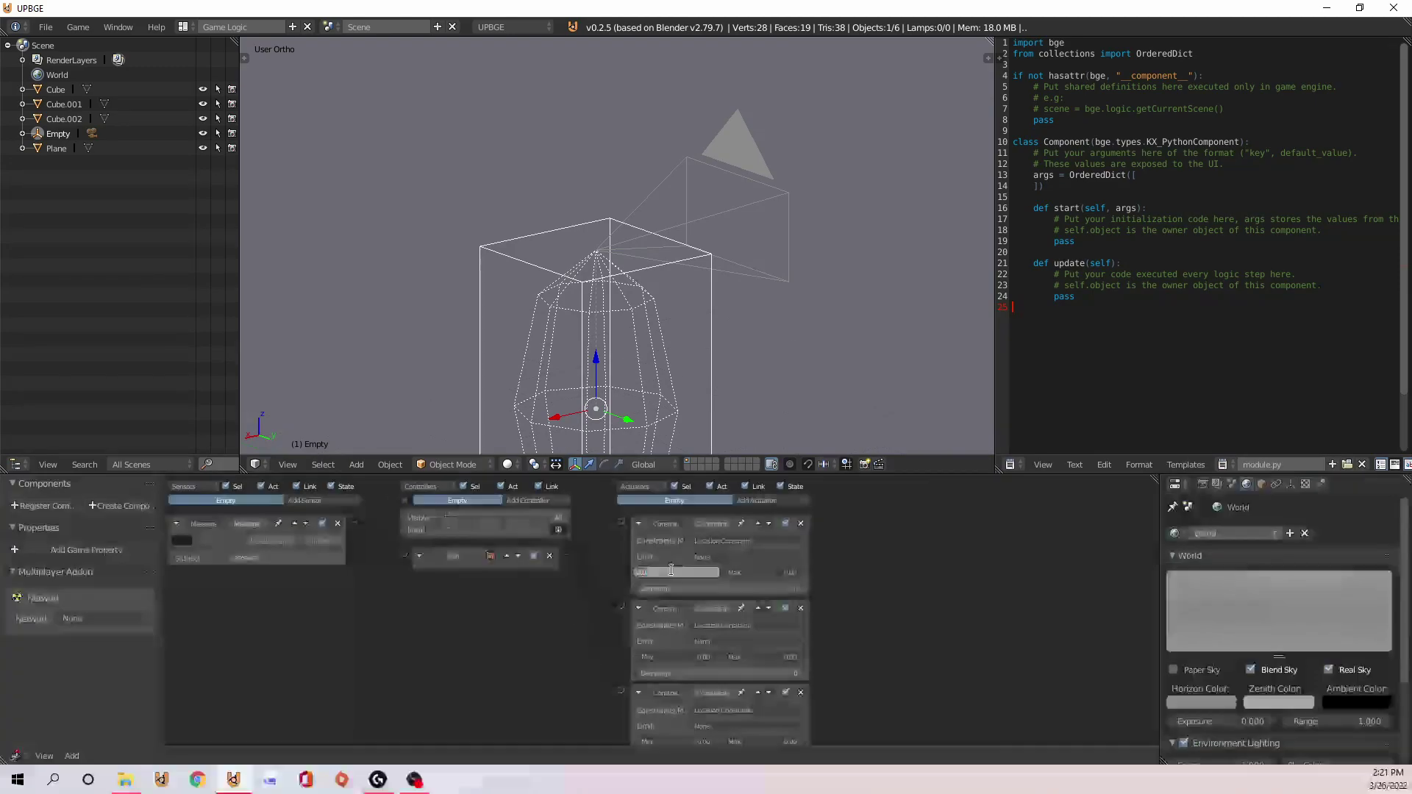
text(0.5)
key(Return)
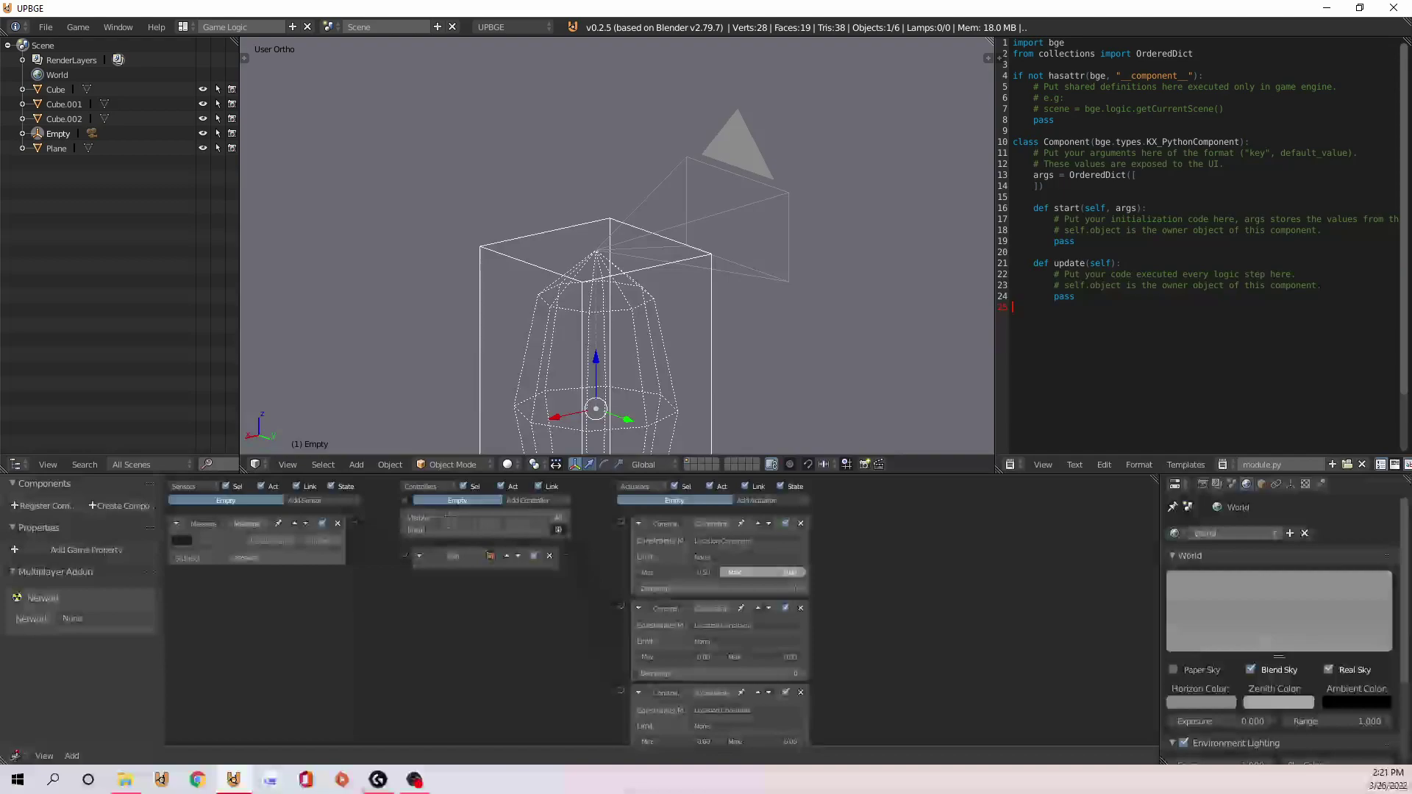
scroll(716, 627, down, 1)
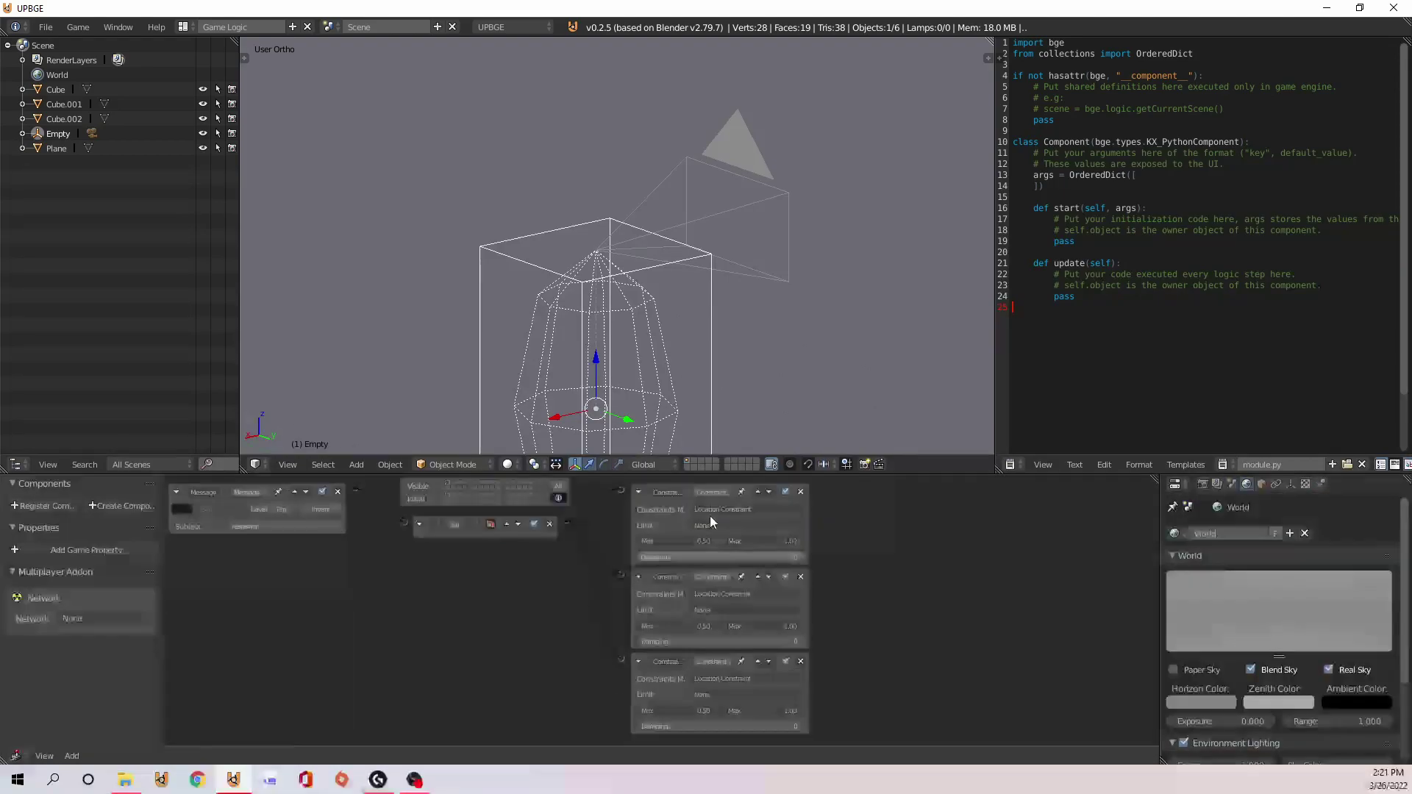
Limit the three Constraint actuators to Loc X, Loc Y and Loc Z respectively
click(735, 525)
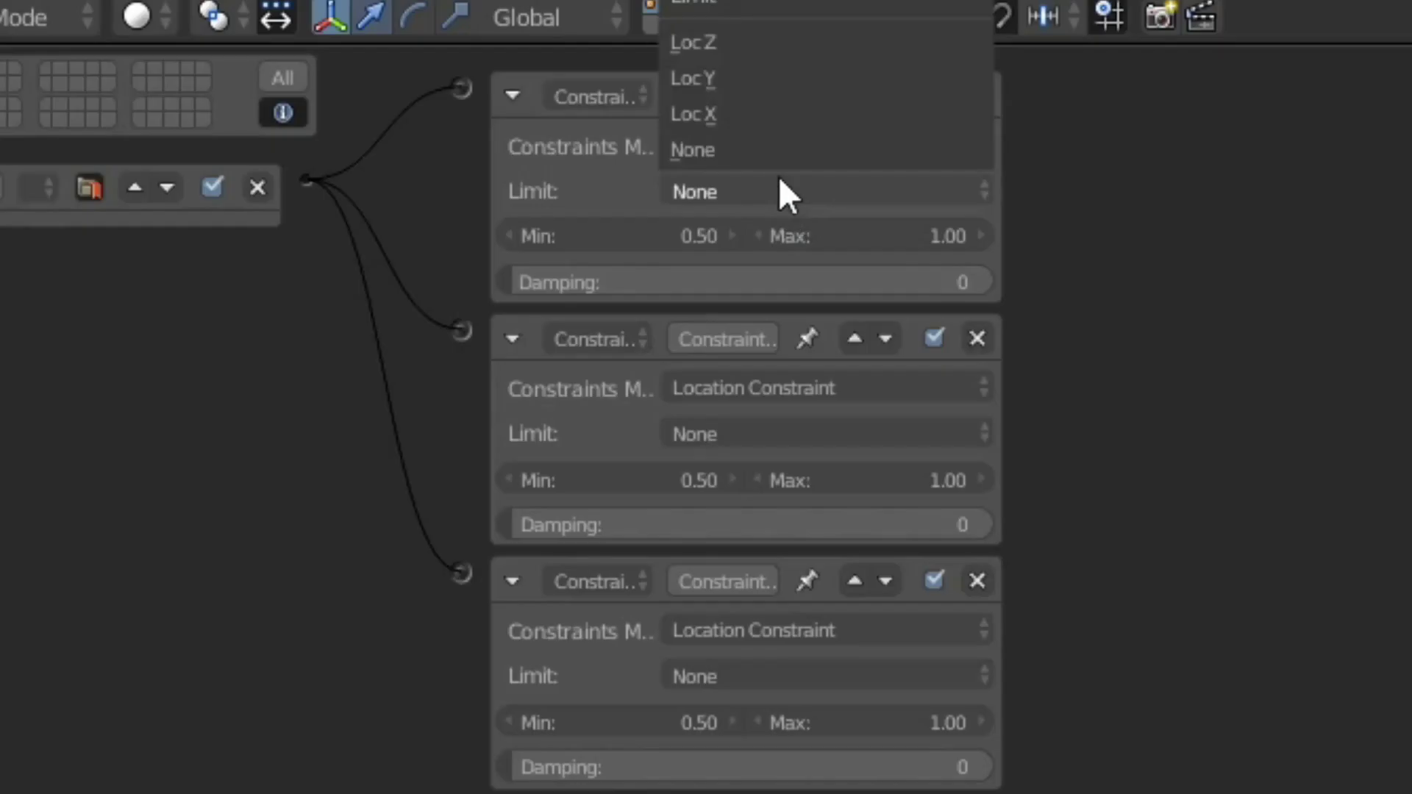
click(763, 117)
click(735, 433)
click(747, 316)
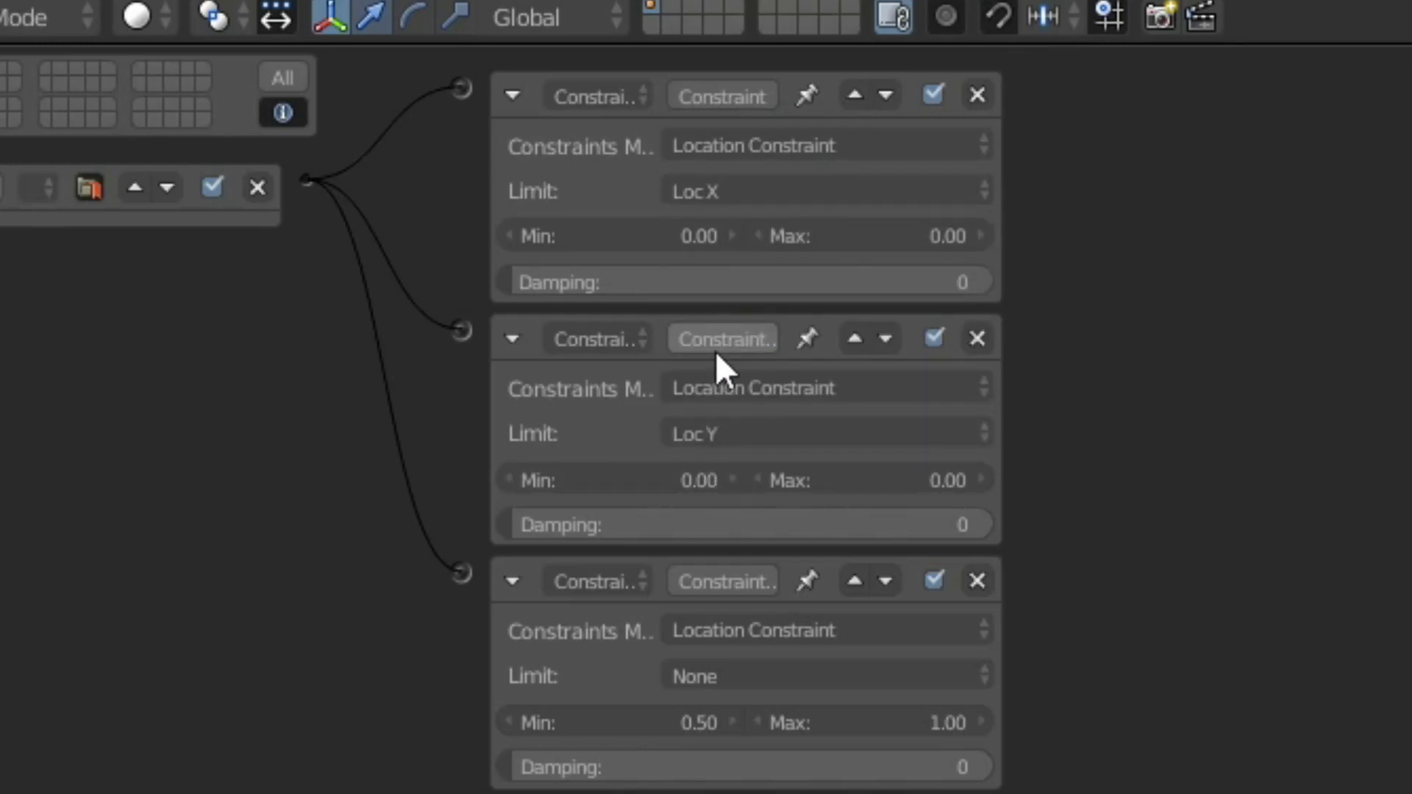
click(736, 676)
click(742, 641)
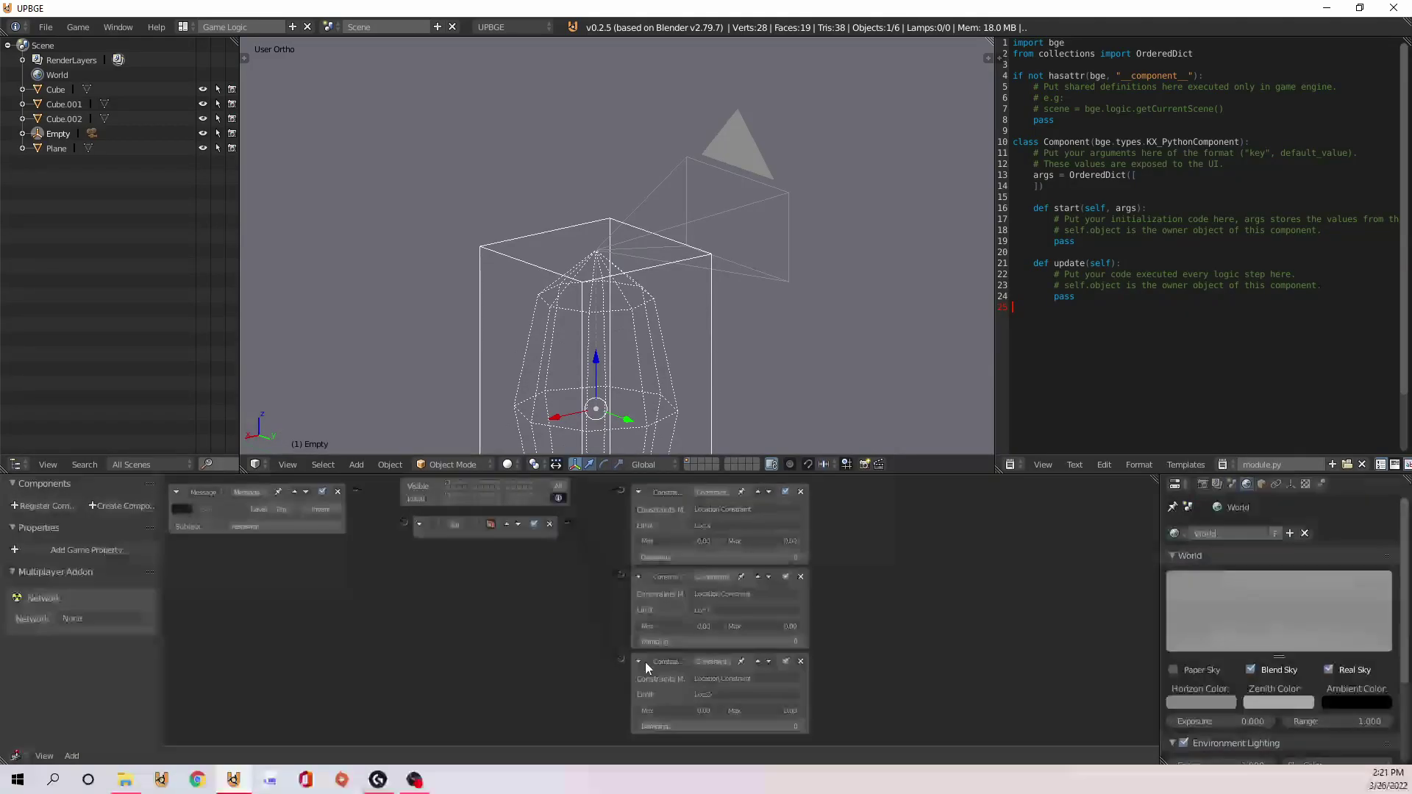
Add a cube at the player's base, scale it into a wide flat slab and lower it beneath the player
scroll(625, 349, down, 5)
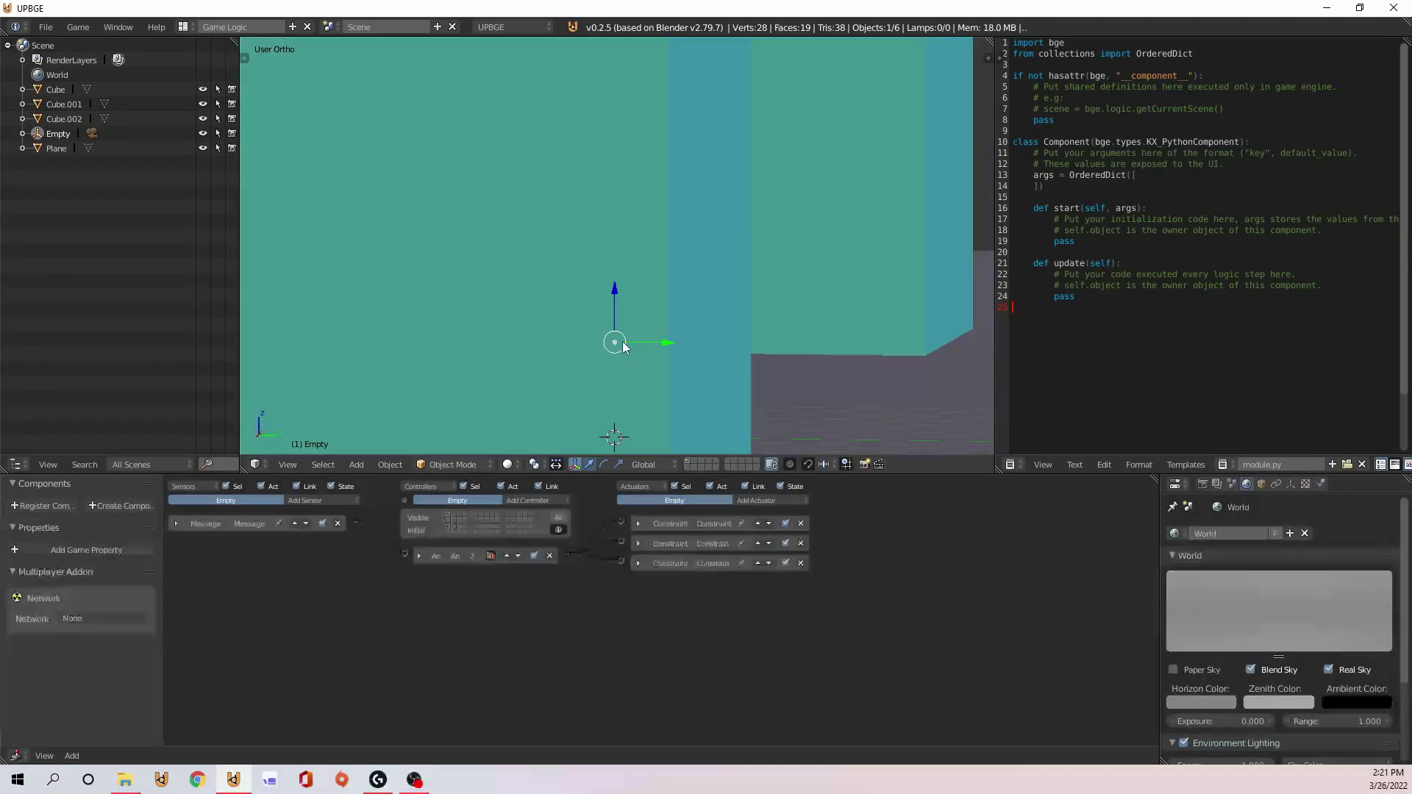
middle_drag(625, 350, 544, 359)
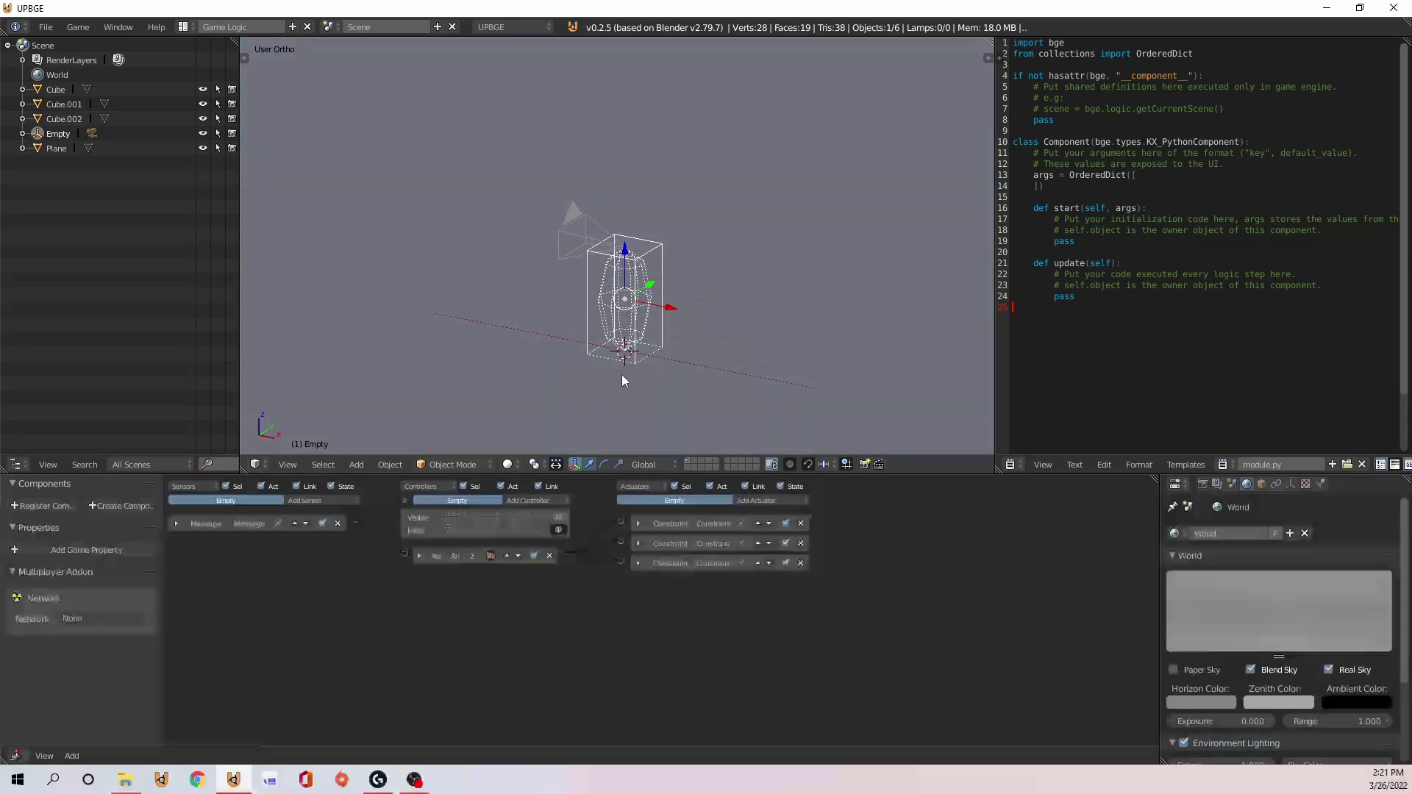
middle_drag(690, 258, 671, 328)
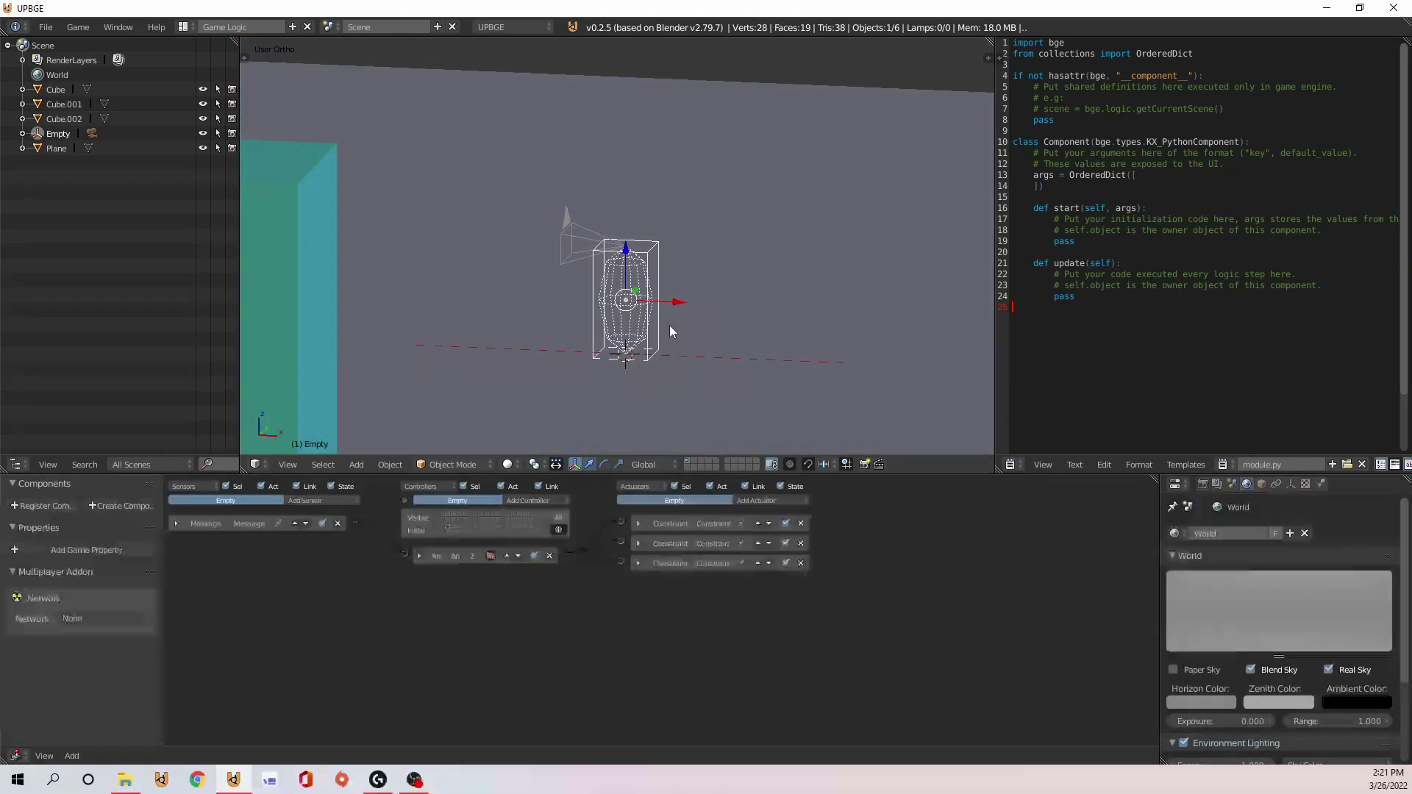
key(shift+a)
mouse_move(681, 333)
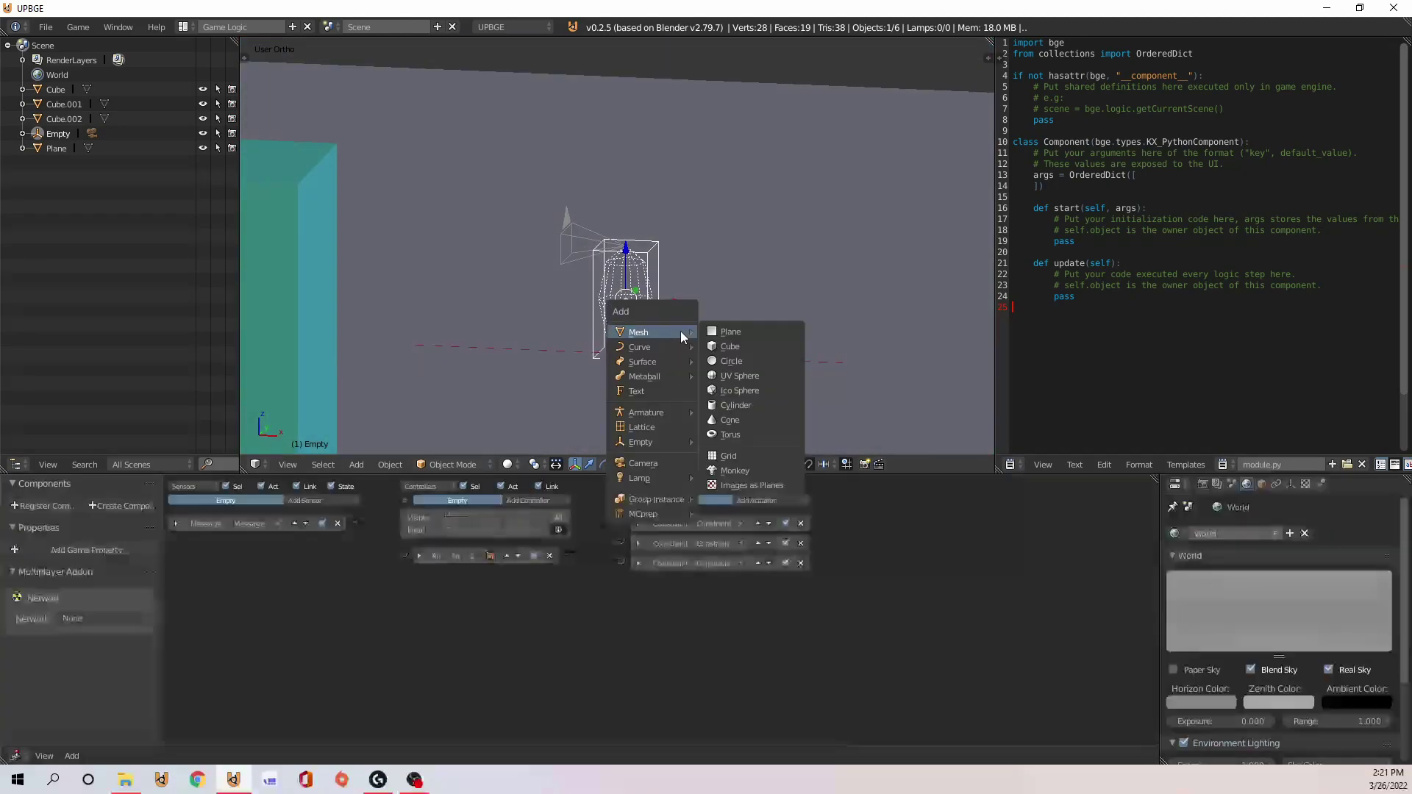
click(742, 346)
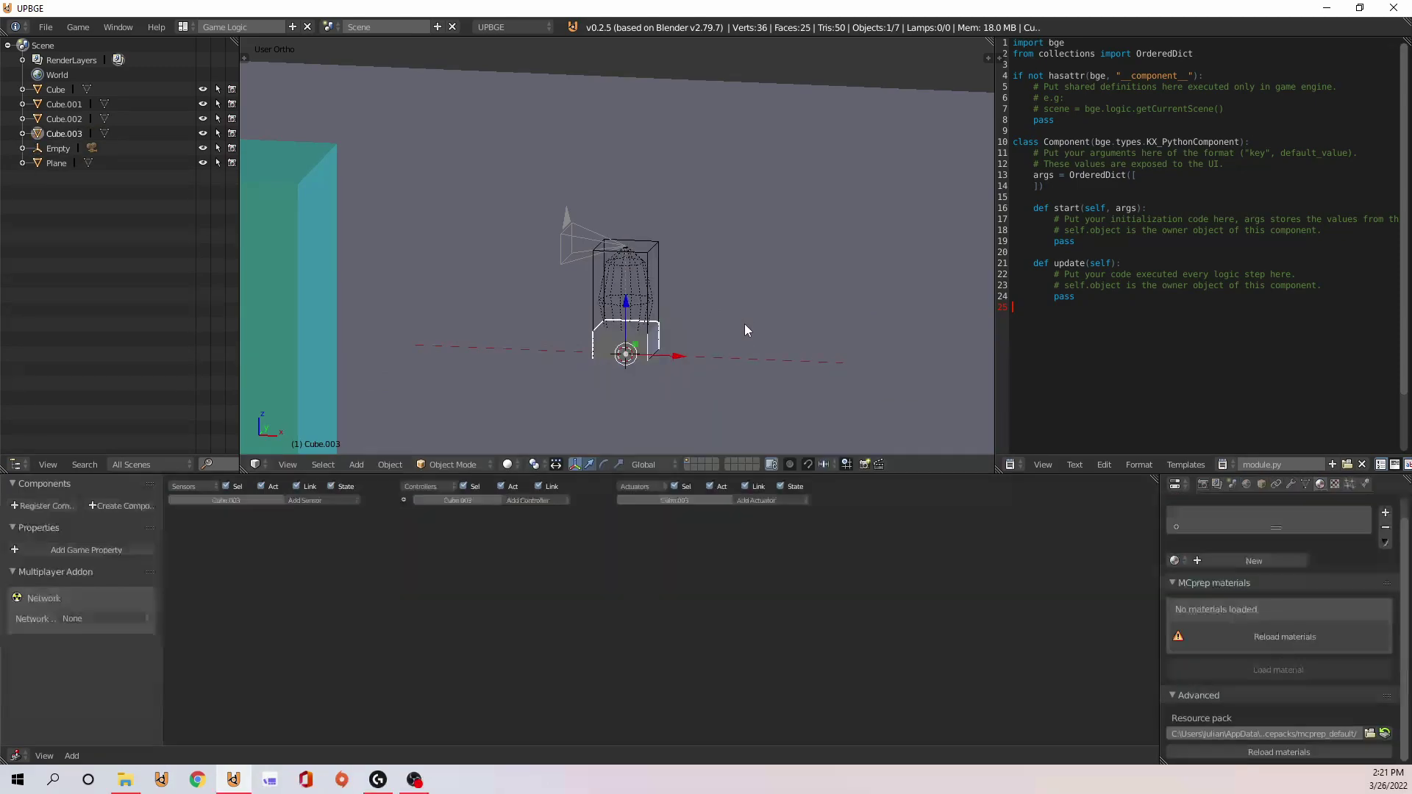
key(s)
click(765, 334)
drag(625, 303, 629, 318)
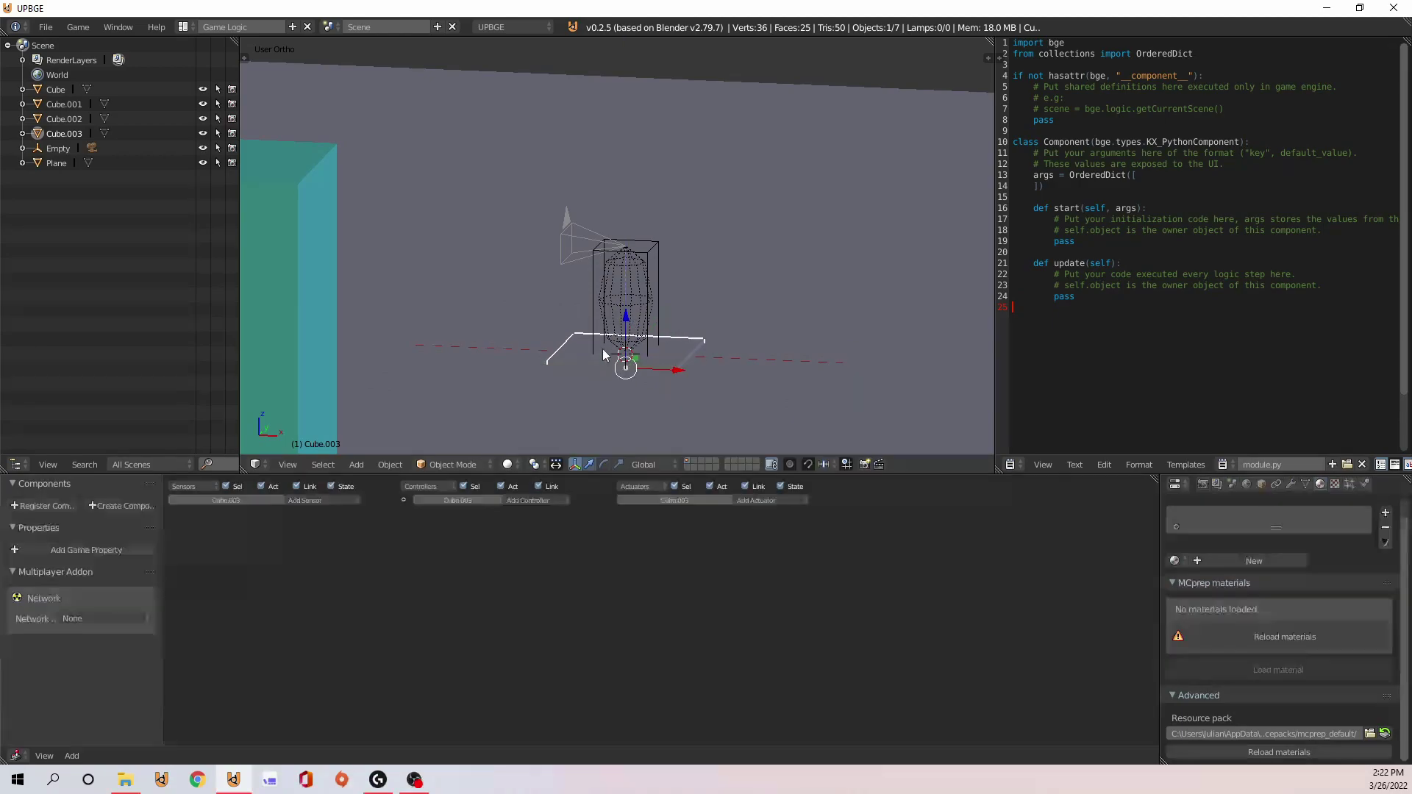
Give the flat slab a new material with a purple diffuse colour
middle_drag(559, 350, 778, 440)
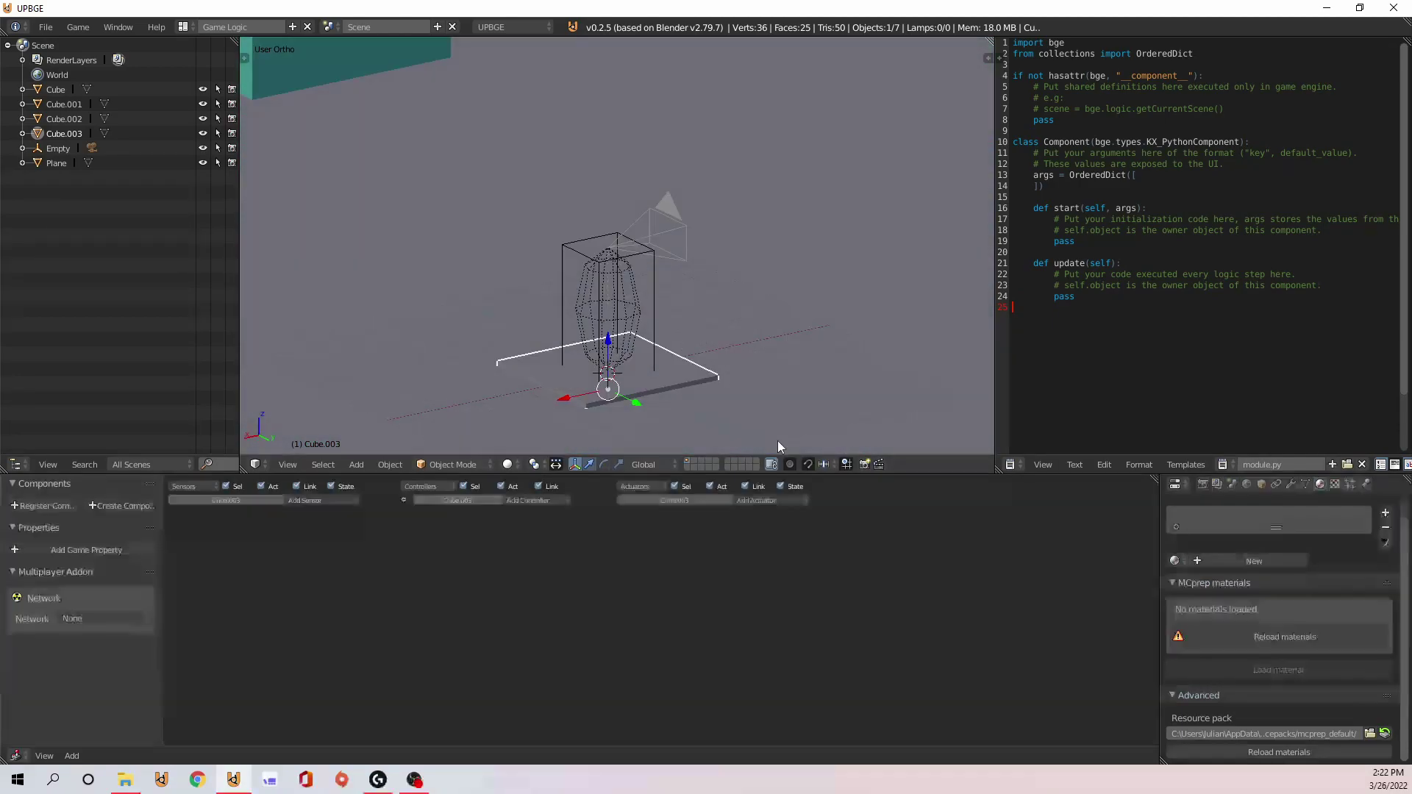
click(1246, 557)
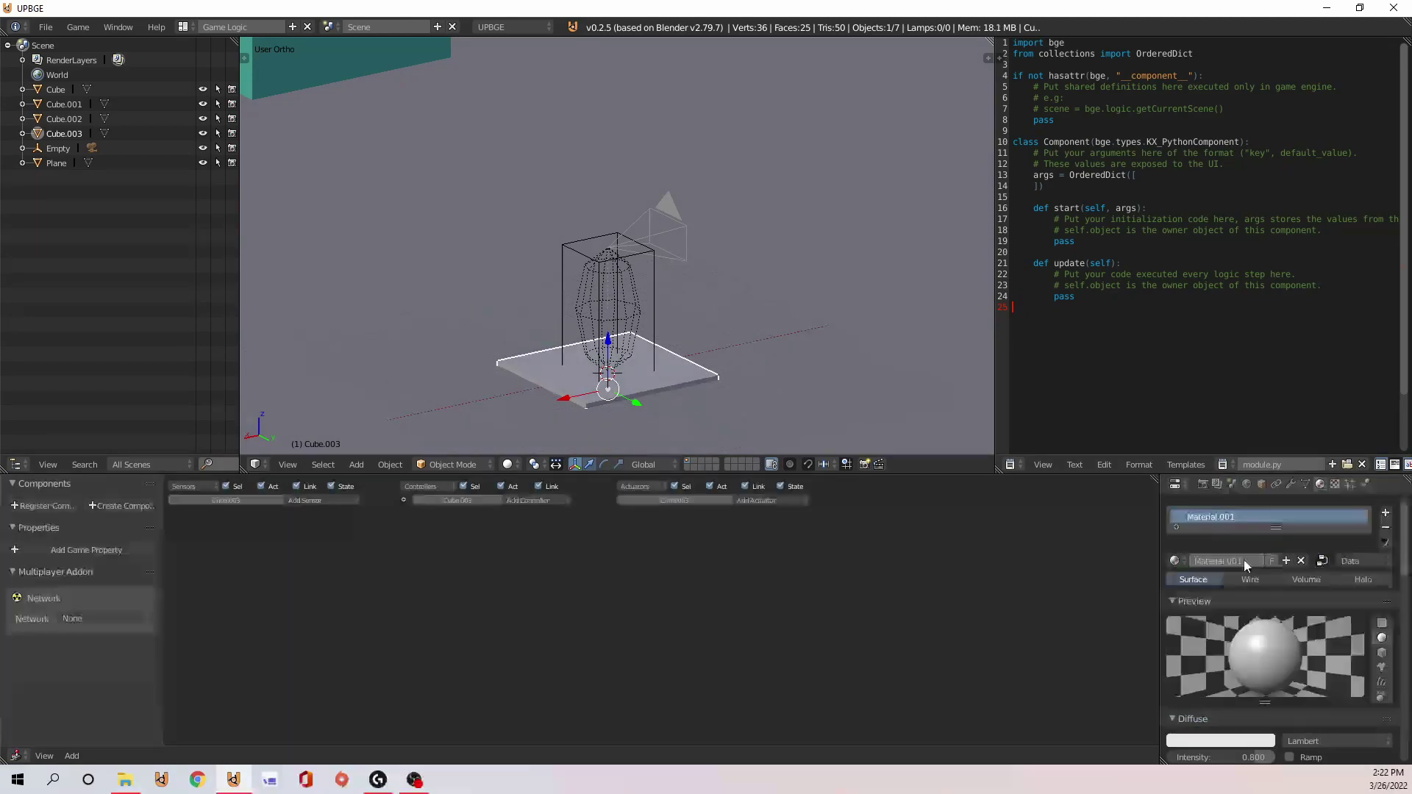
click(1239, 741)
click(1238, 592)
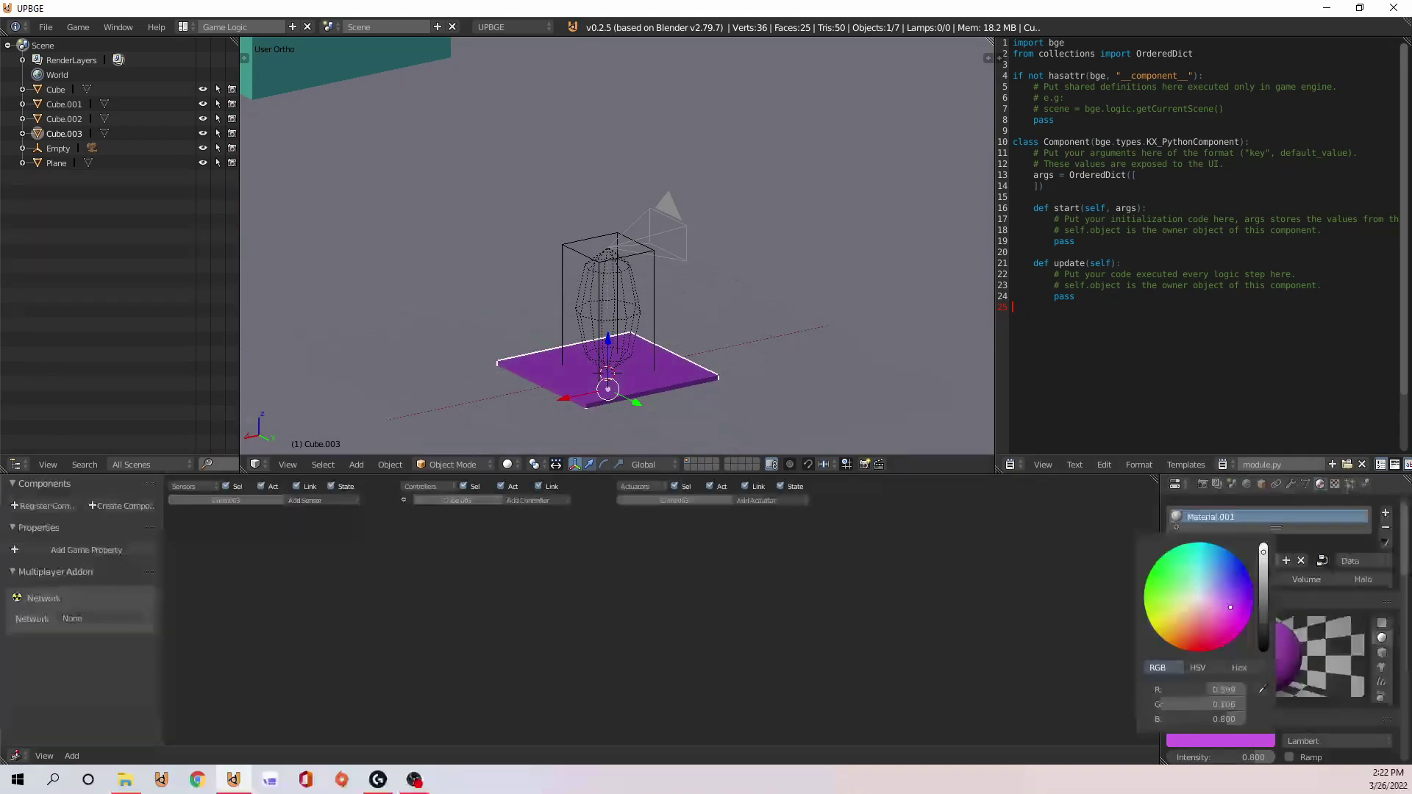
Add and scale another cube on the ground away from the purple slab, and give it a new red material
middle_drag(748, 358, 540, 43)
scroll(600, 263, up, 3)
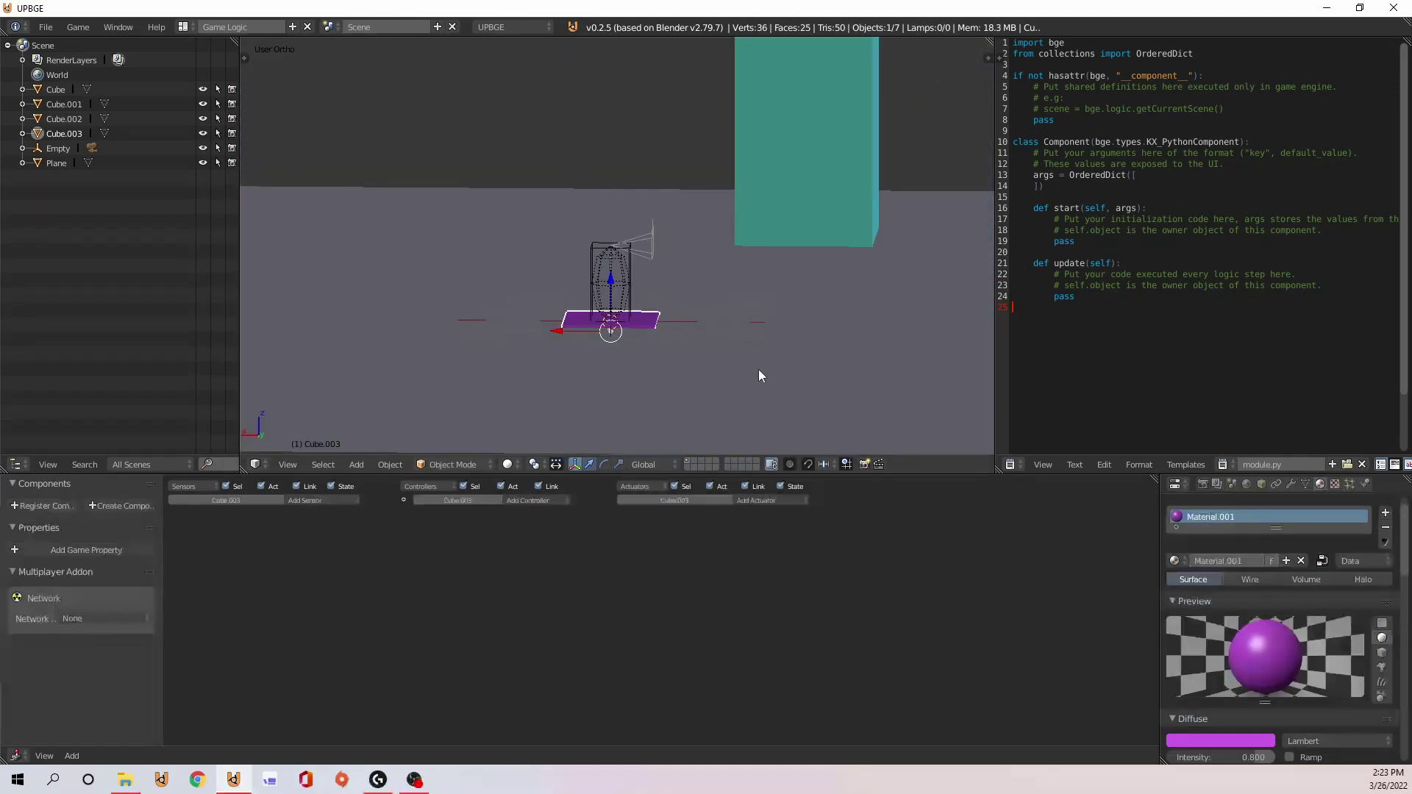
scroll(758, 374, up, 3)
middle_drag(758, 374, 484, 289)
key(shift+a)
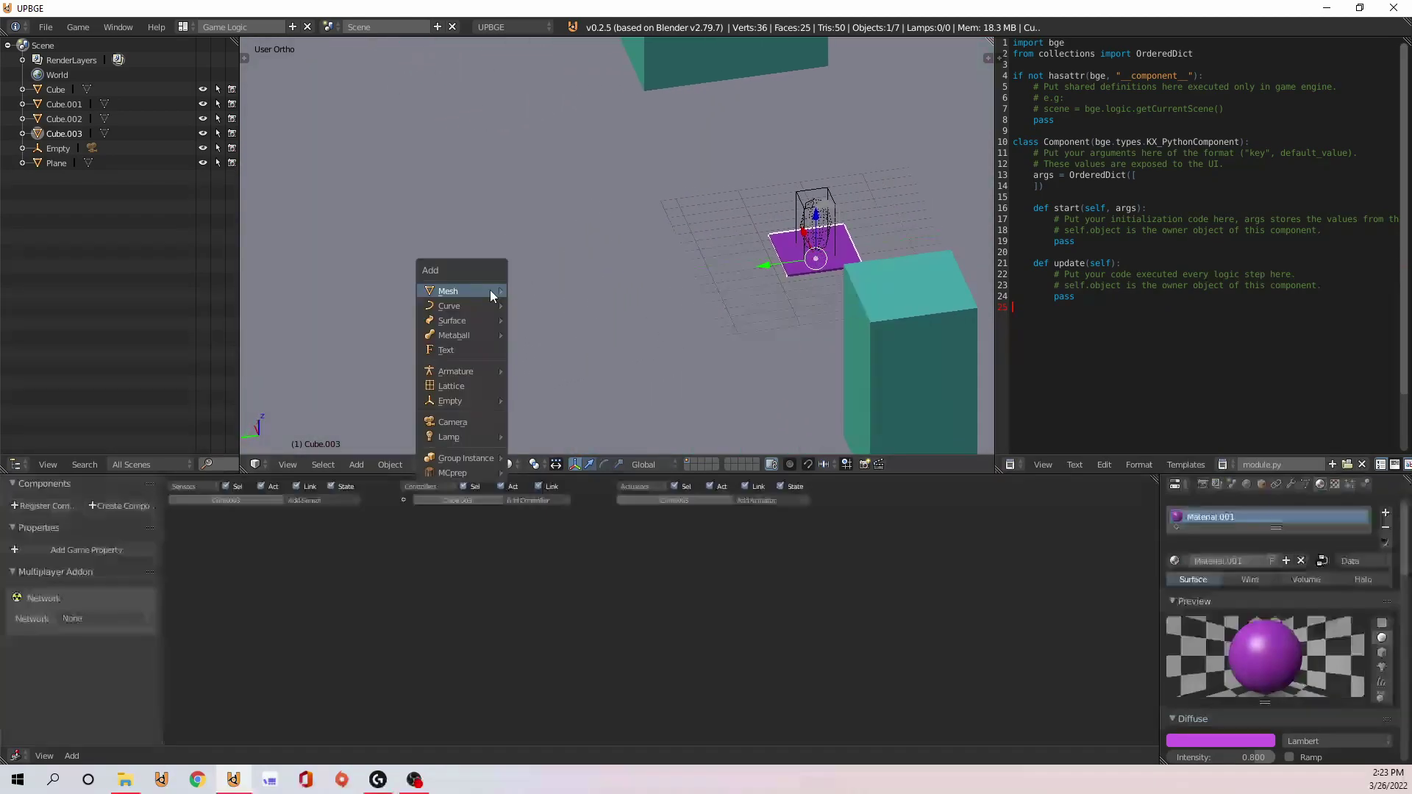
mouse_move(490, 291)
click(528, 303)
key(s)
click(591, 296)
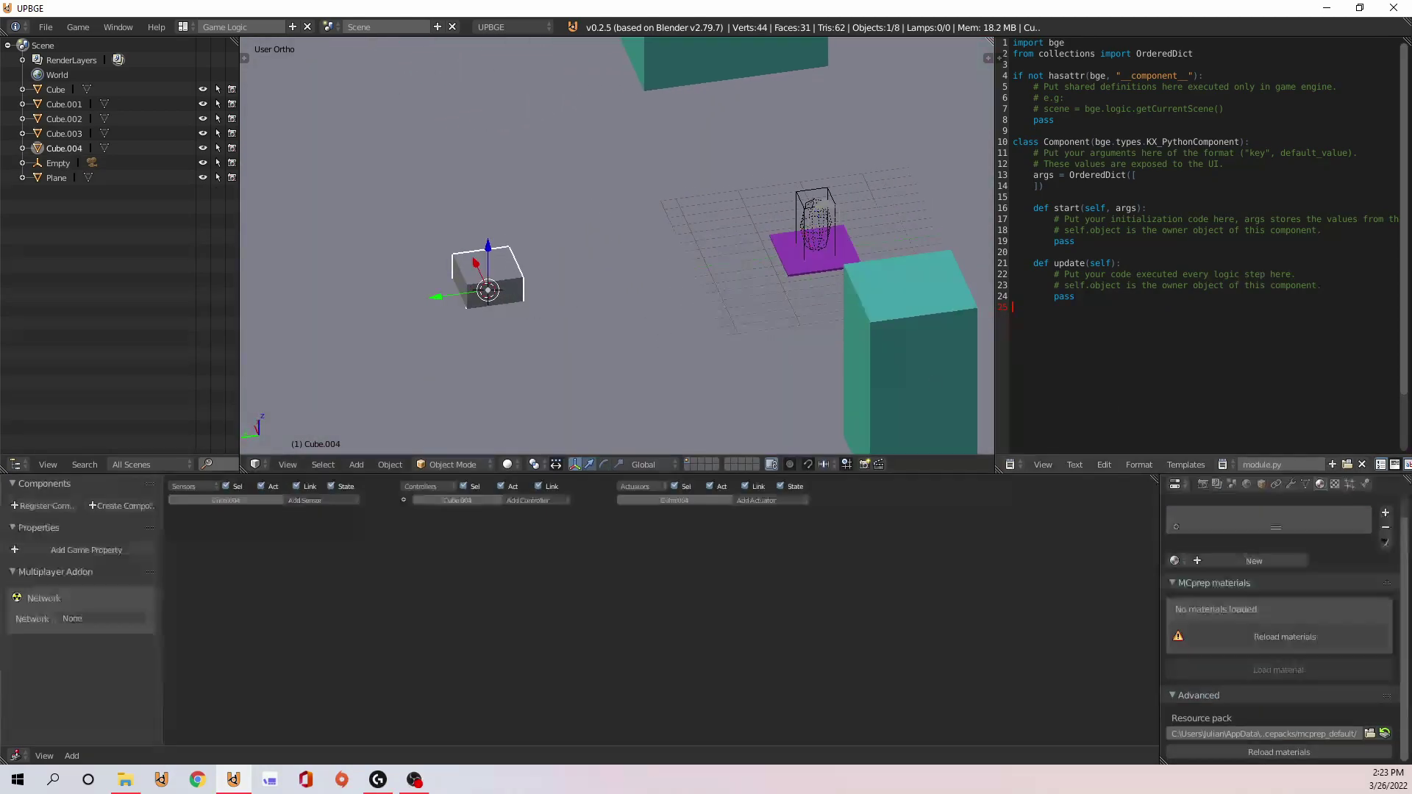
click(1219, 562)
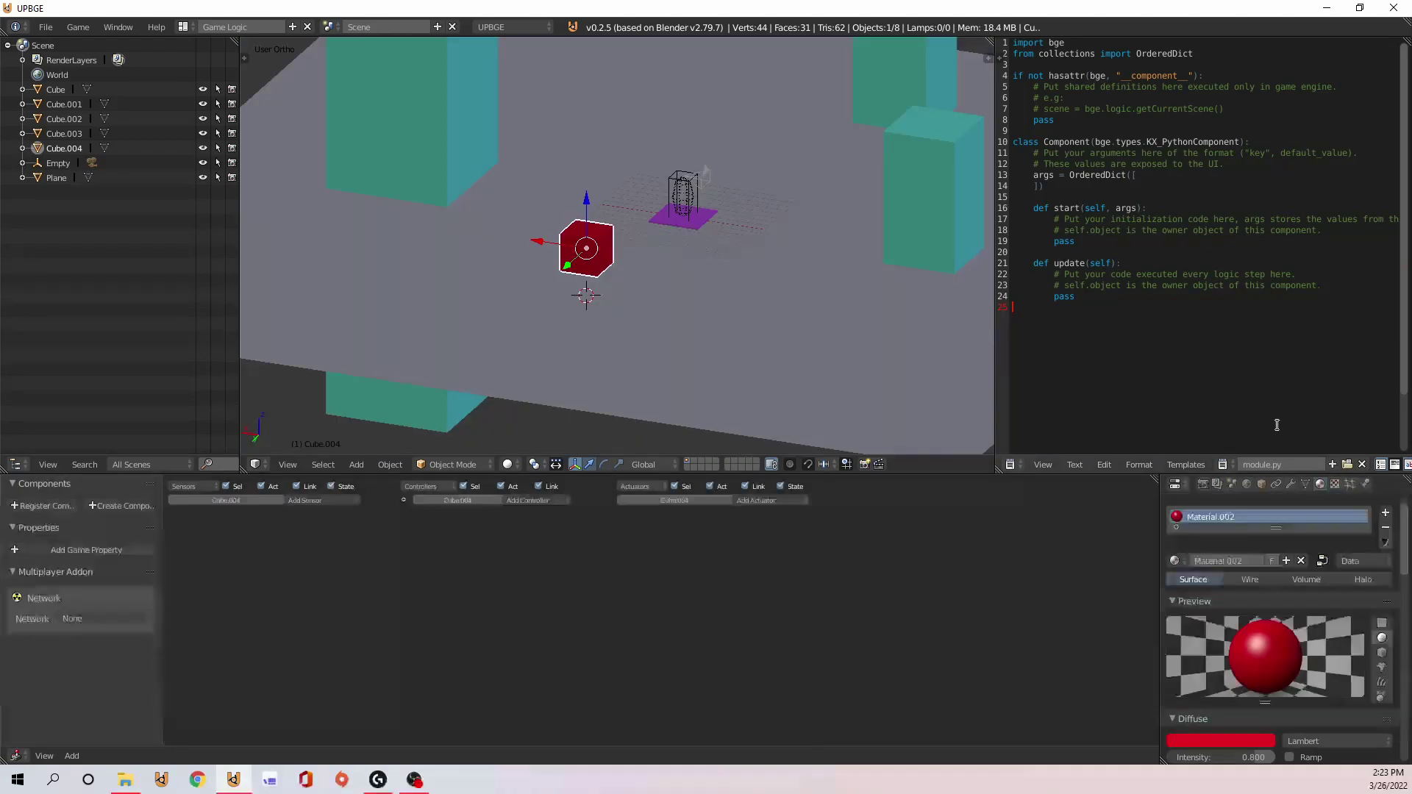
Set the red cube's physics type to Dynamic and enable its collision bounds
click(1365, 483)
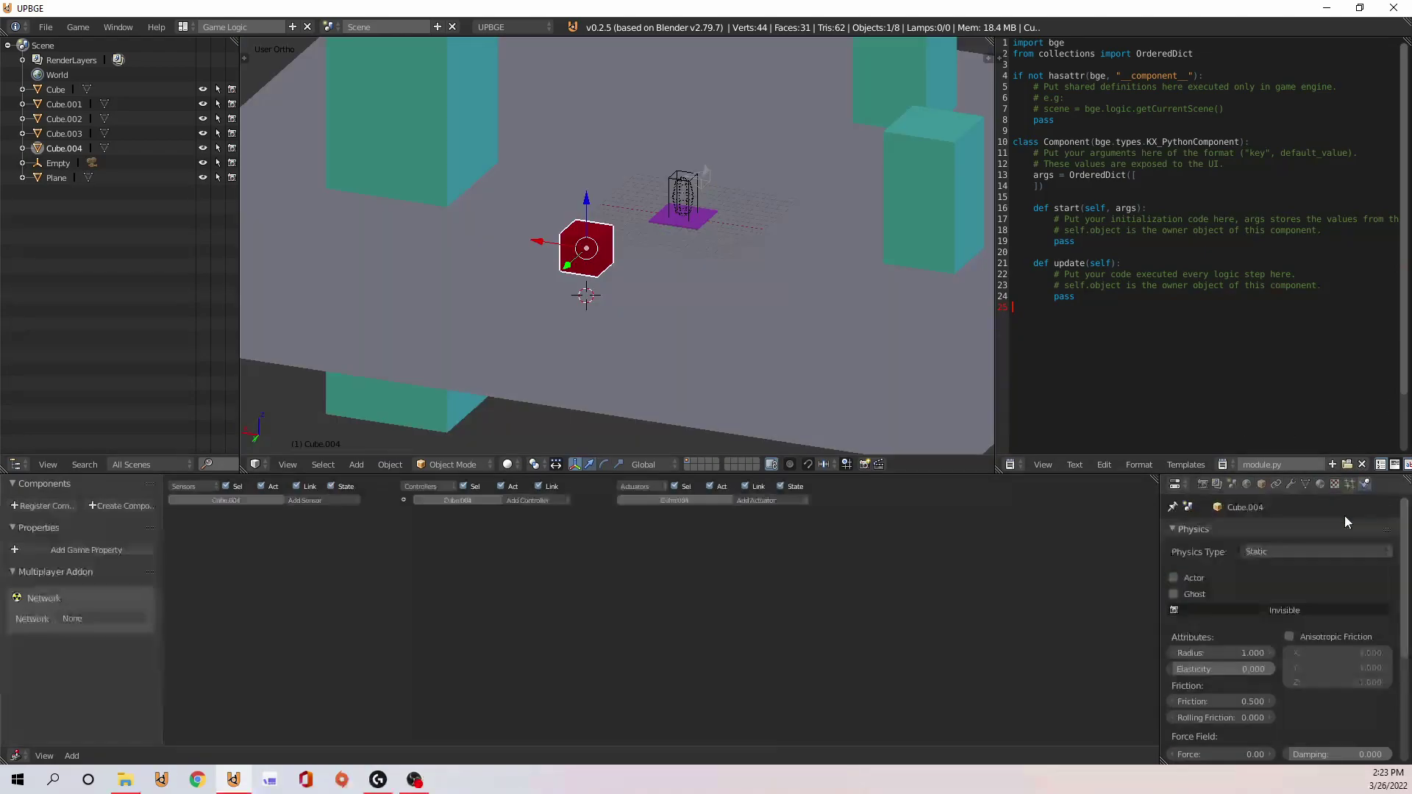
click(1307, 551)
click(1303, 500)
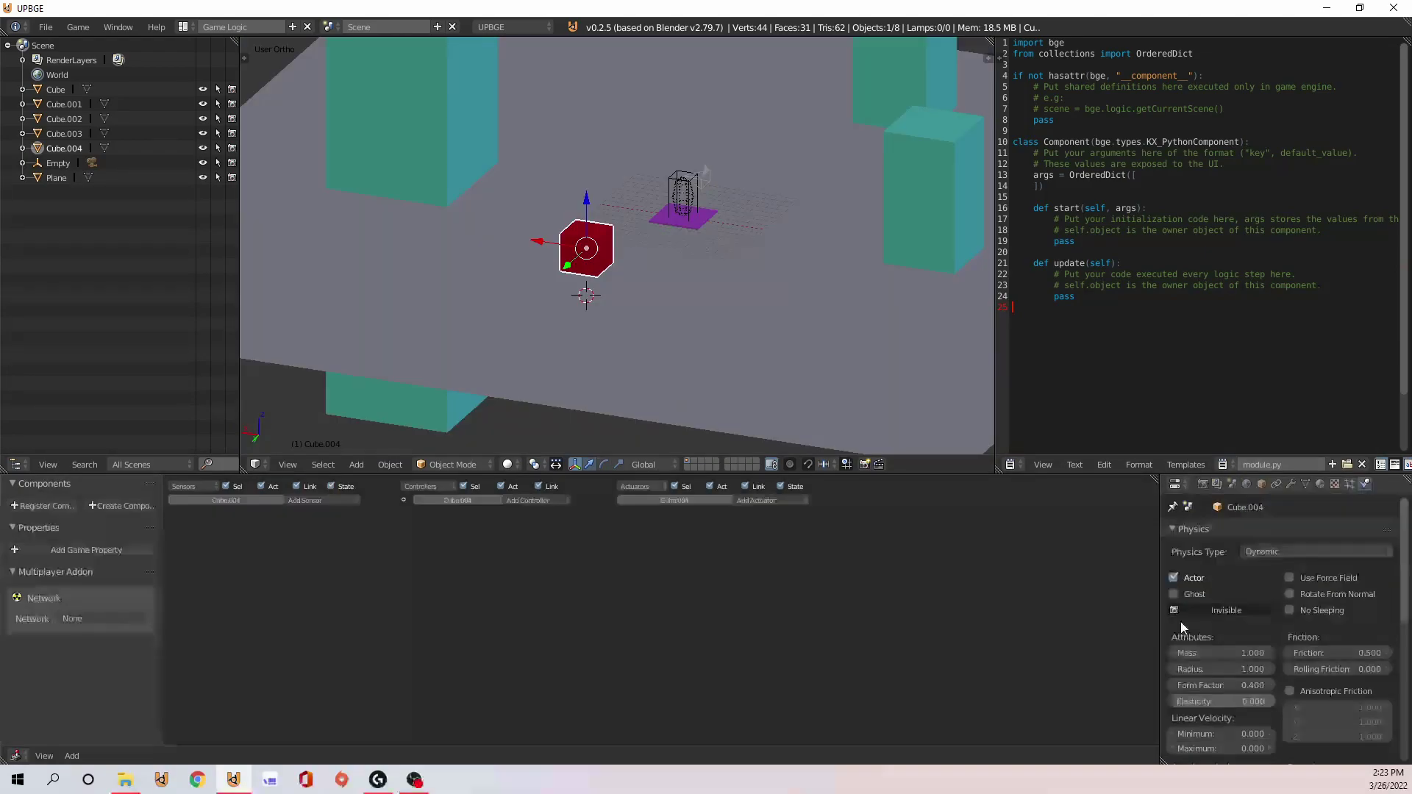
scroll(1234, 682, down, 10)
click(1184, 620)
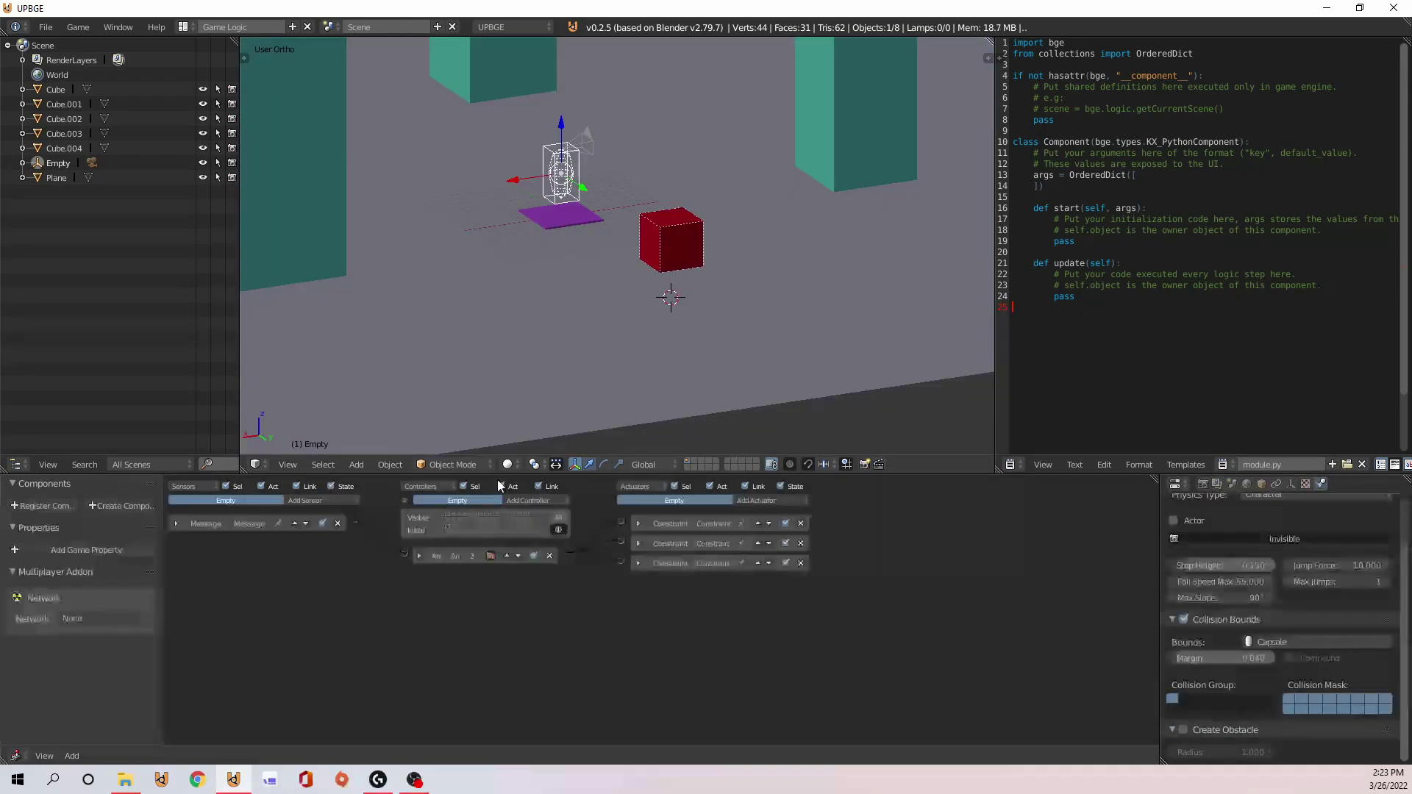
Show the logic bricks of the player empty's first state
scroll(441, 537, up, 7)
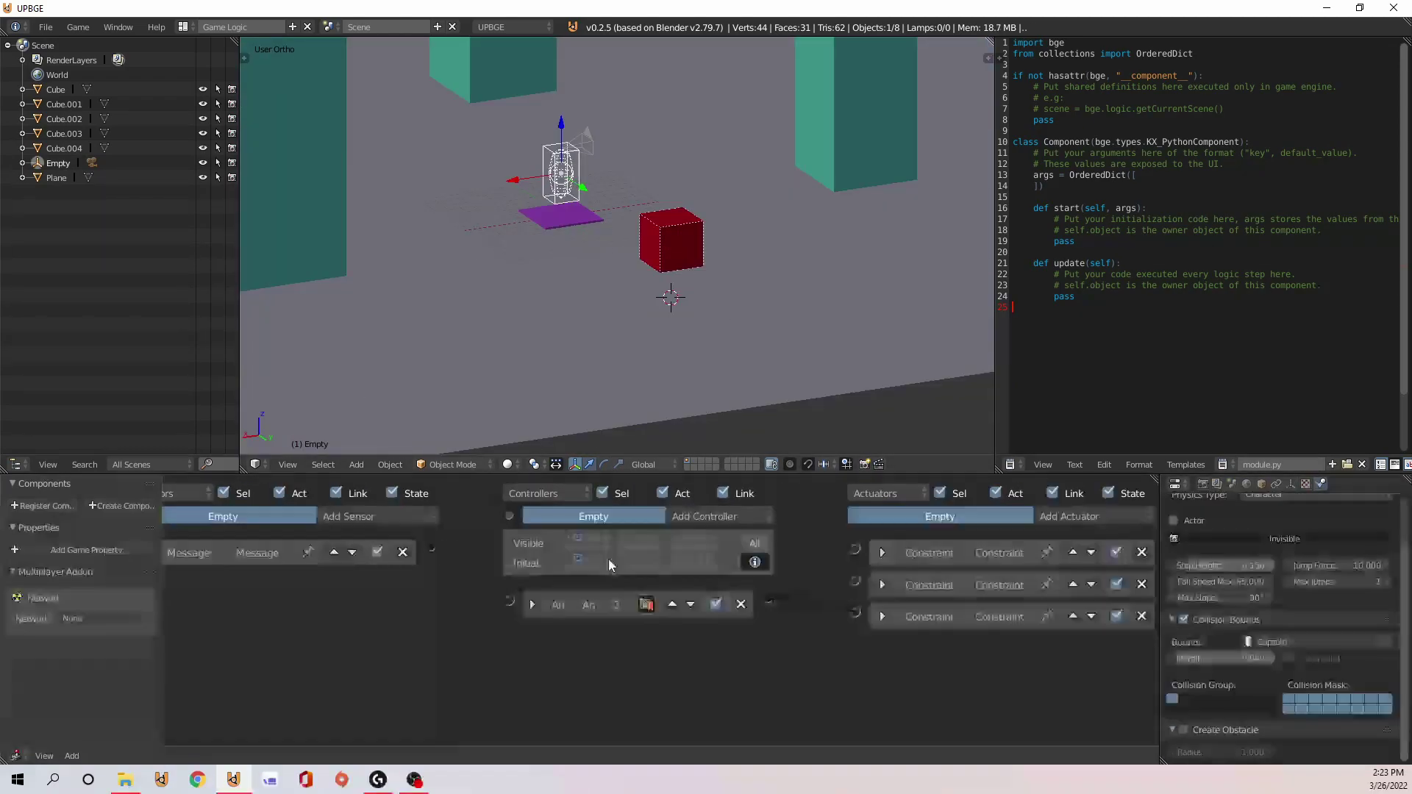
click(569, 536)
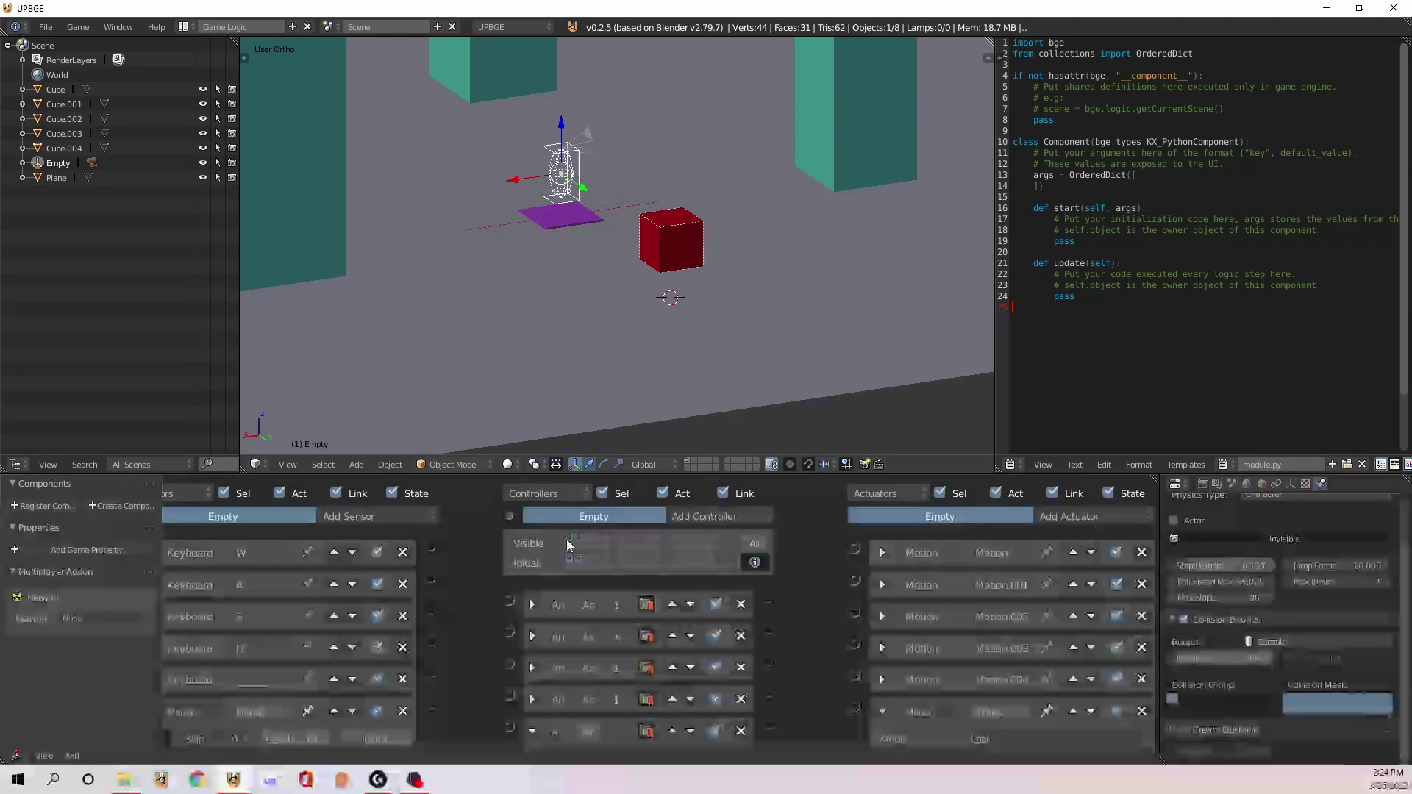
middle_drag(588, 604, 657, 514)
scroll(444, 566, down, 4)
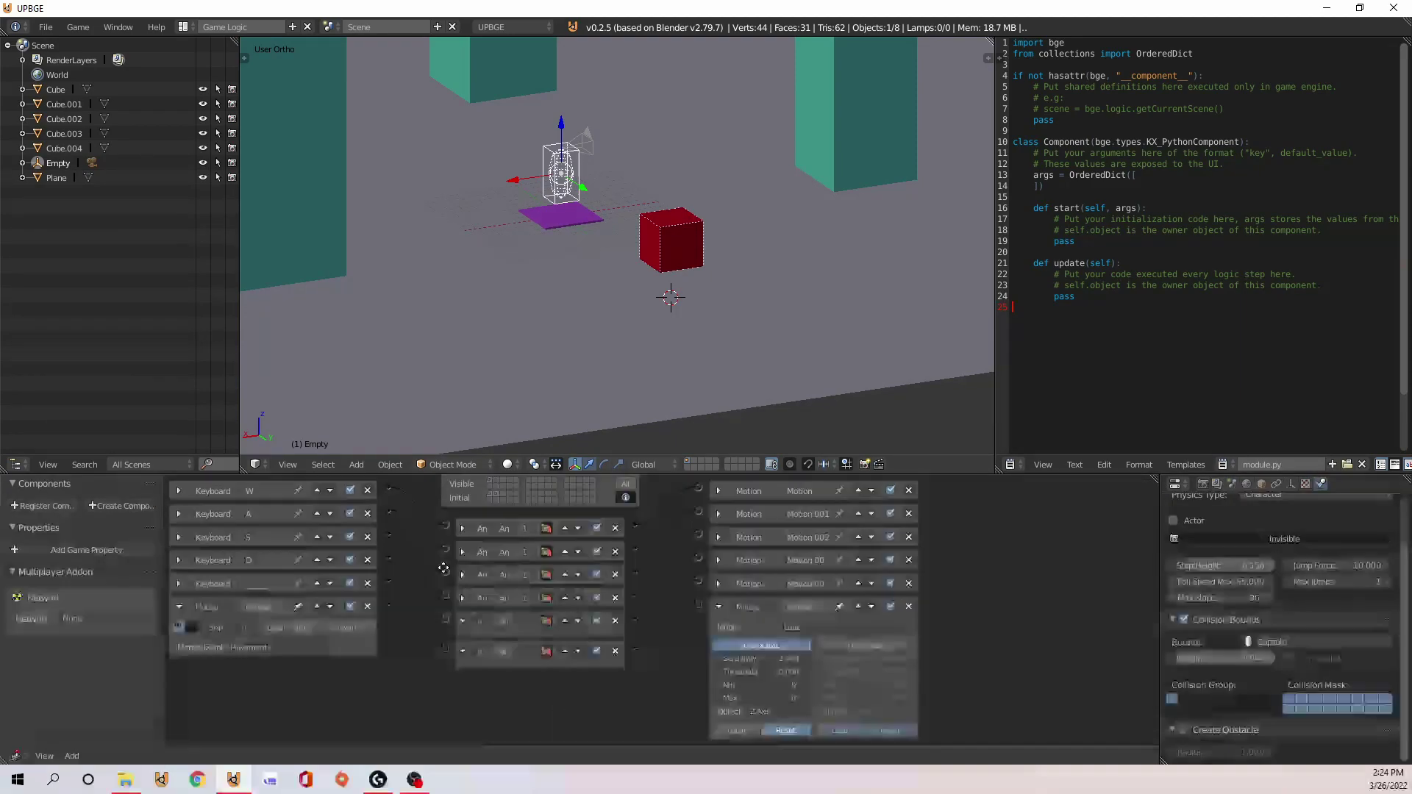
middle_drag(443, 567, 415, 612)
Add a Collision sensor to the player's first state and filter it by a material
click(372, 505)
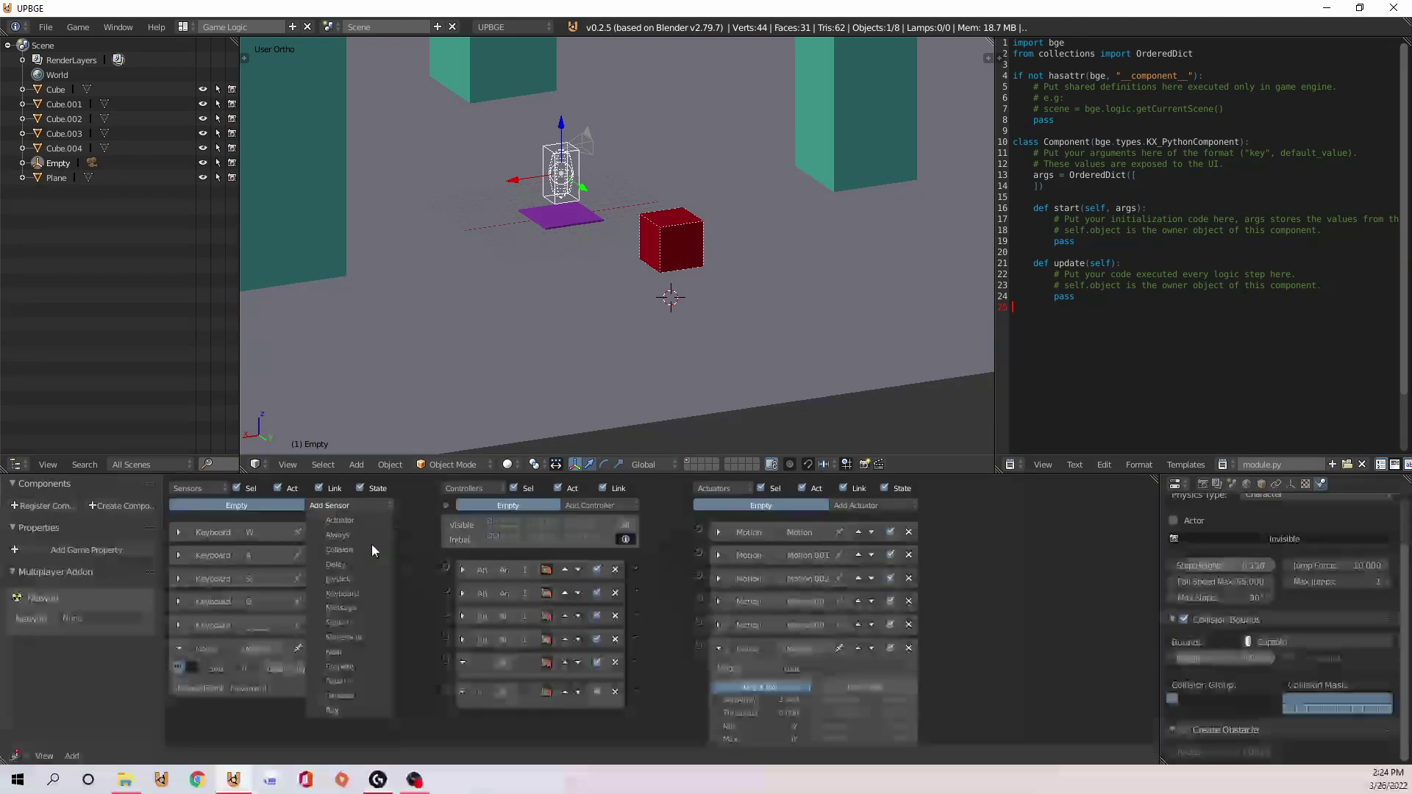
click(349, 583)
scroll(268, 655, down, 2)
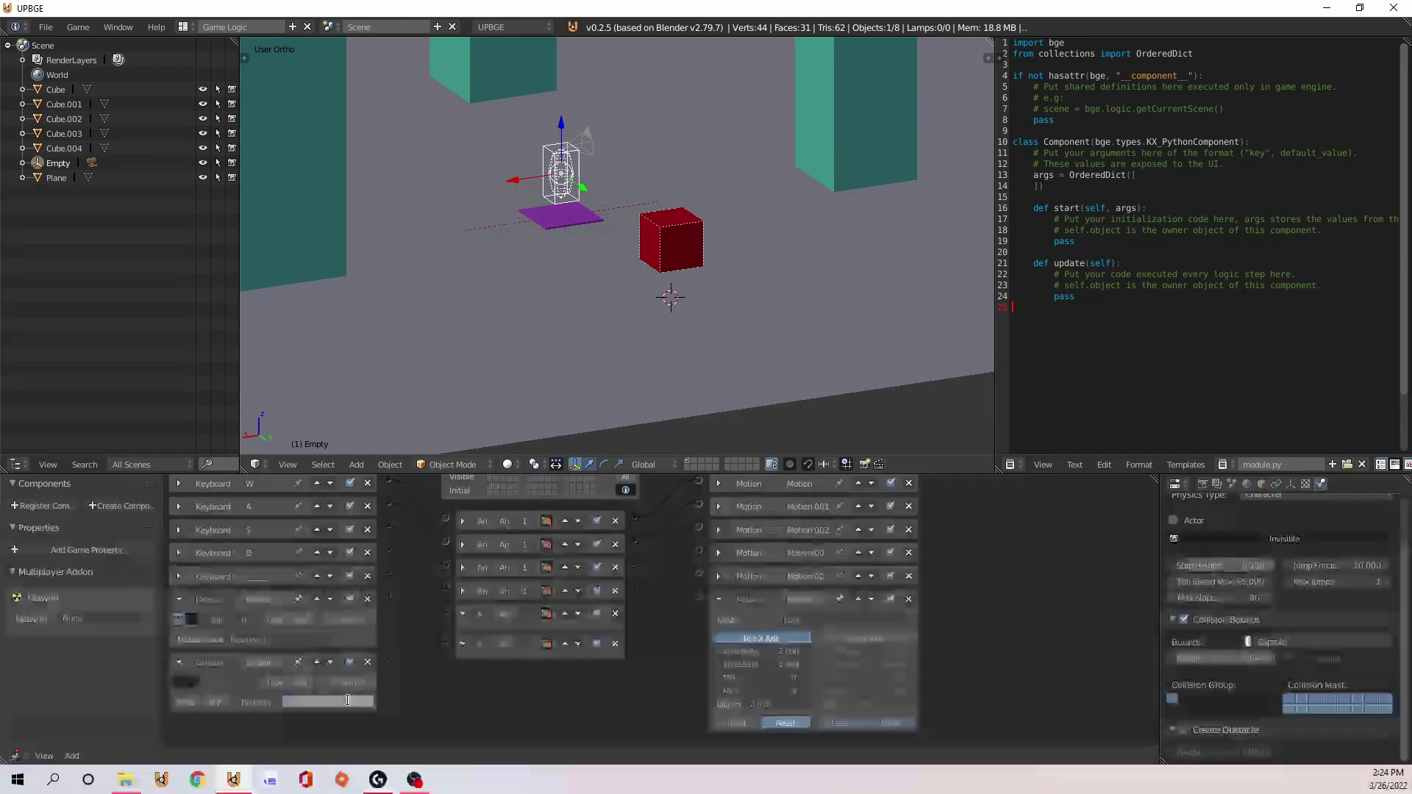
click(215, 702)
click(328, 702)
click(314, 593)
Add a Message actuator to the player empty's first state
scroll(428, 694, down, 2)
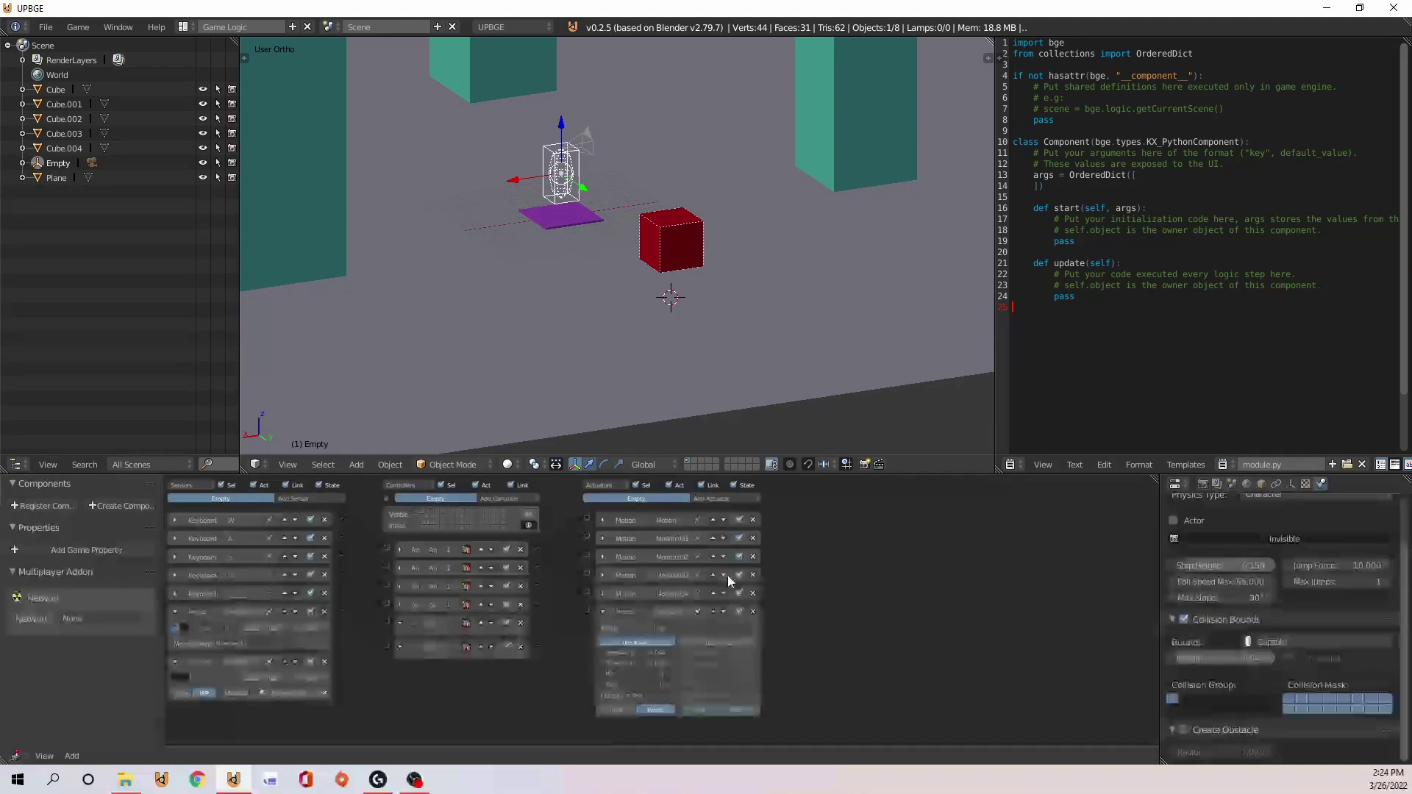
click(724, 499)
click(733, 576)
scroll(676, 721, down, 1)
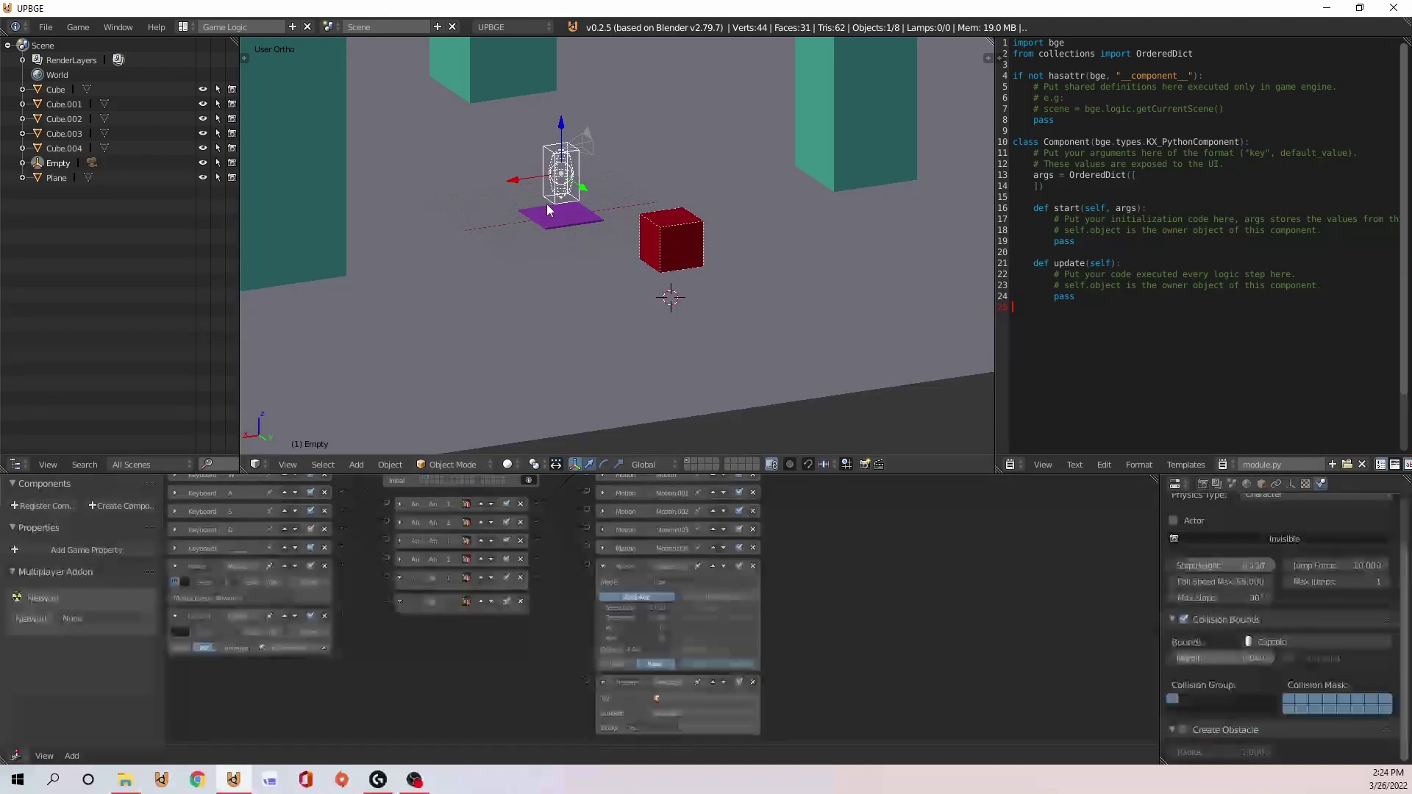
Review the logic bricks of the player's second state, and return to its first state
middle_drag(546, 205, 594, 210)
scroll(559, 494, up, 1)
middle_drag(478, 481, 450, 497)
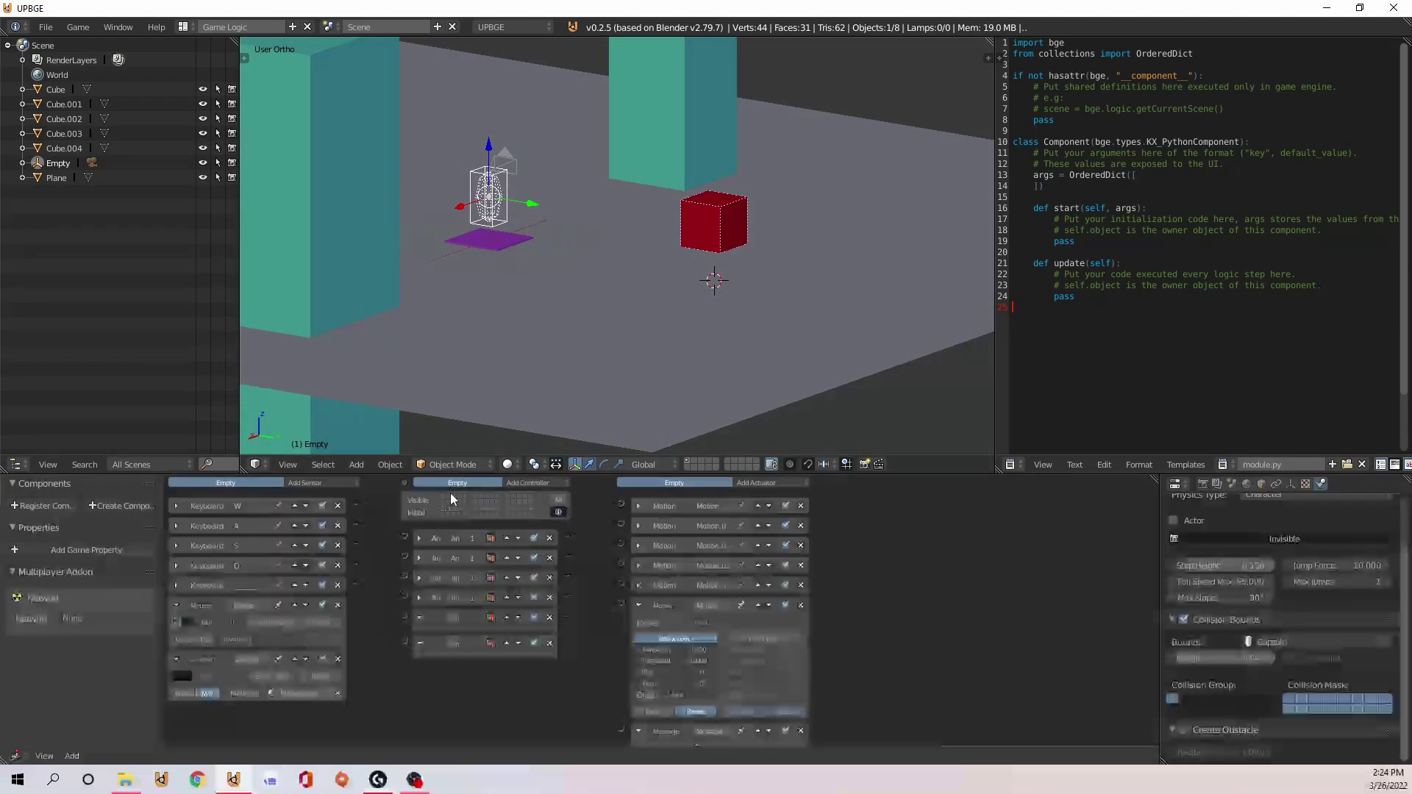
click(450, 495)
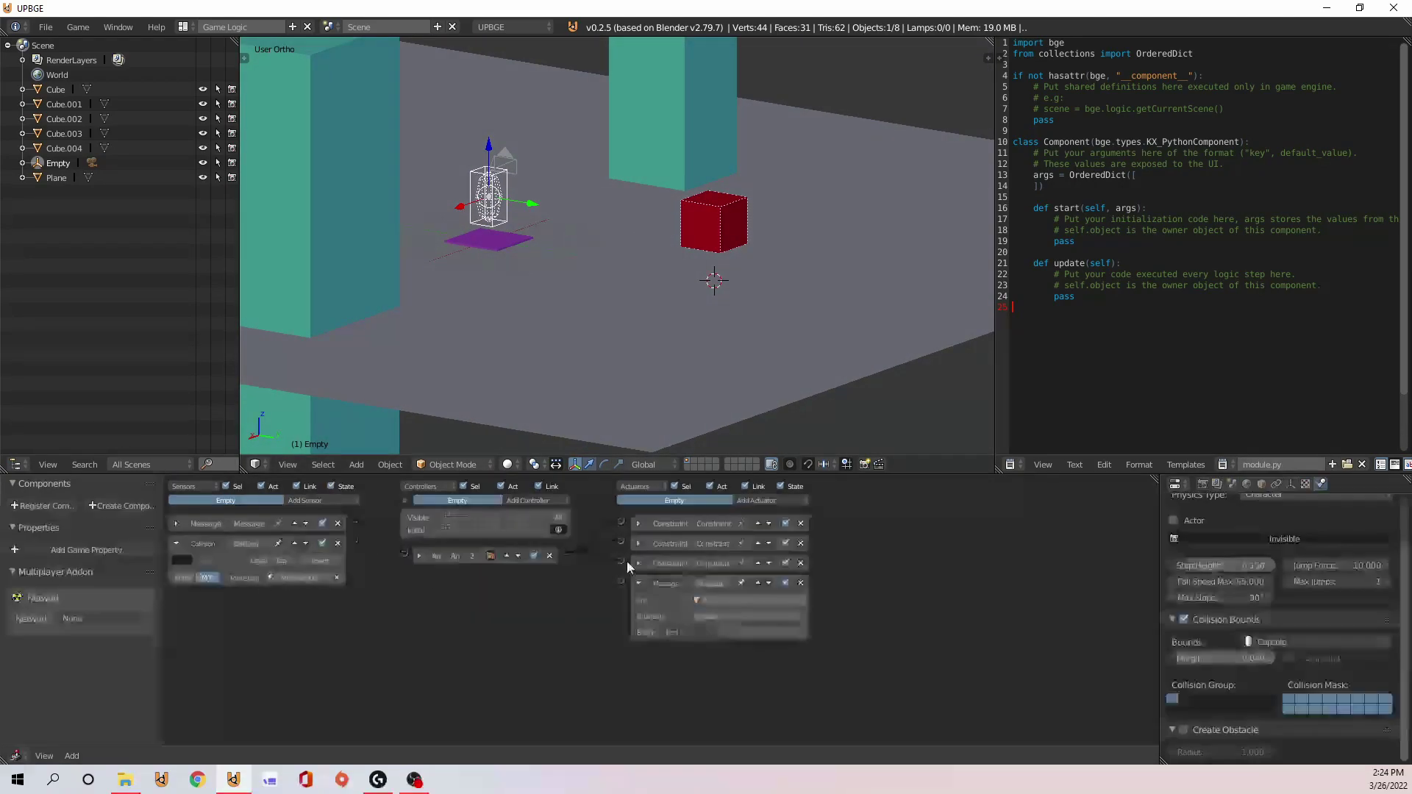
click(442, 514)
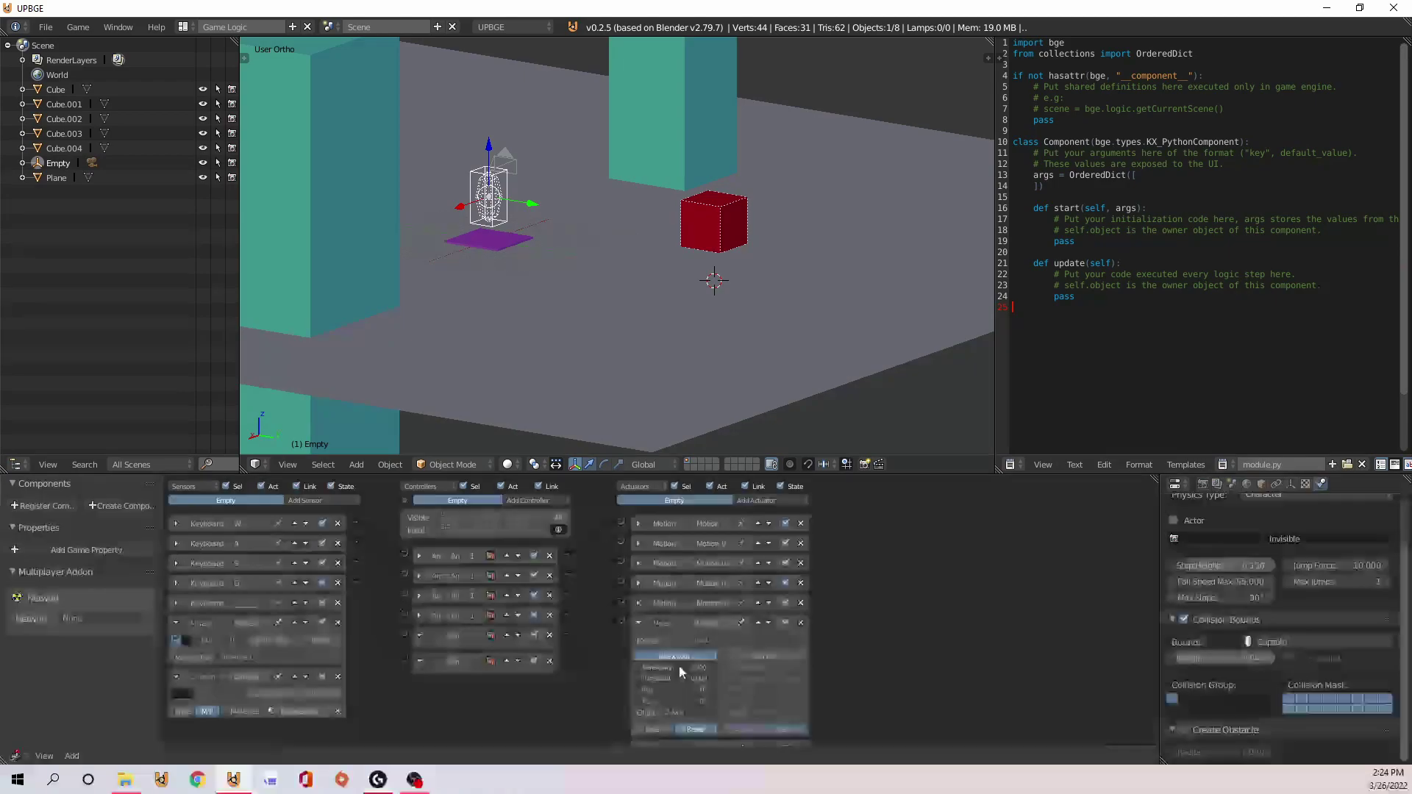
Wire the Collision sensor to the Message actuator through a new controller in the first state
middle_drag(680, 667, 695, 596)
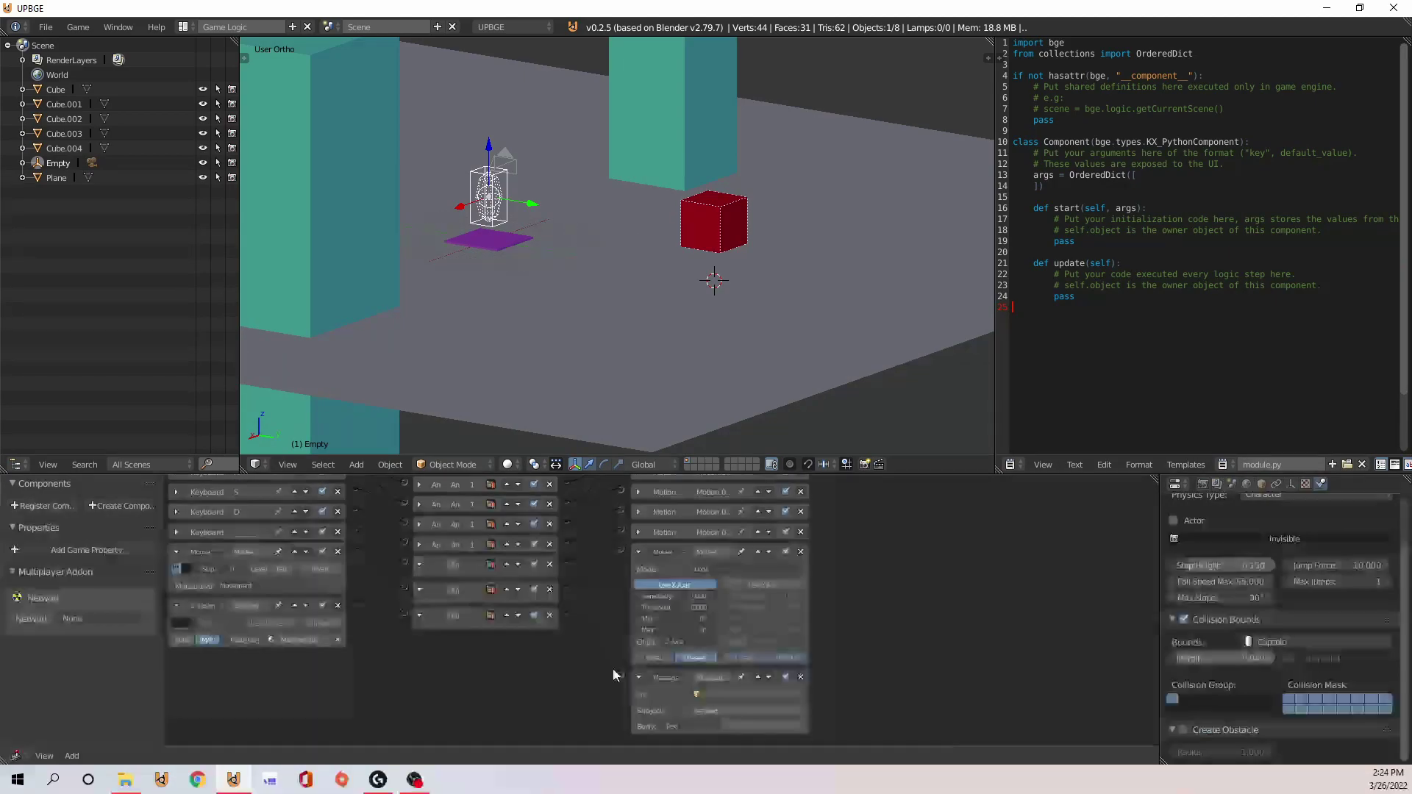
scroll(515, 647, up, 3)
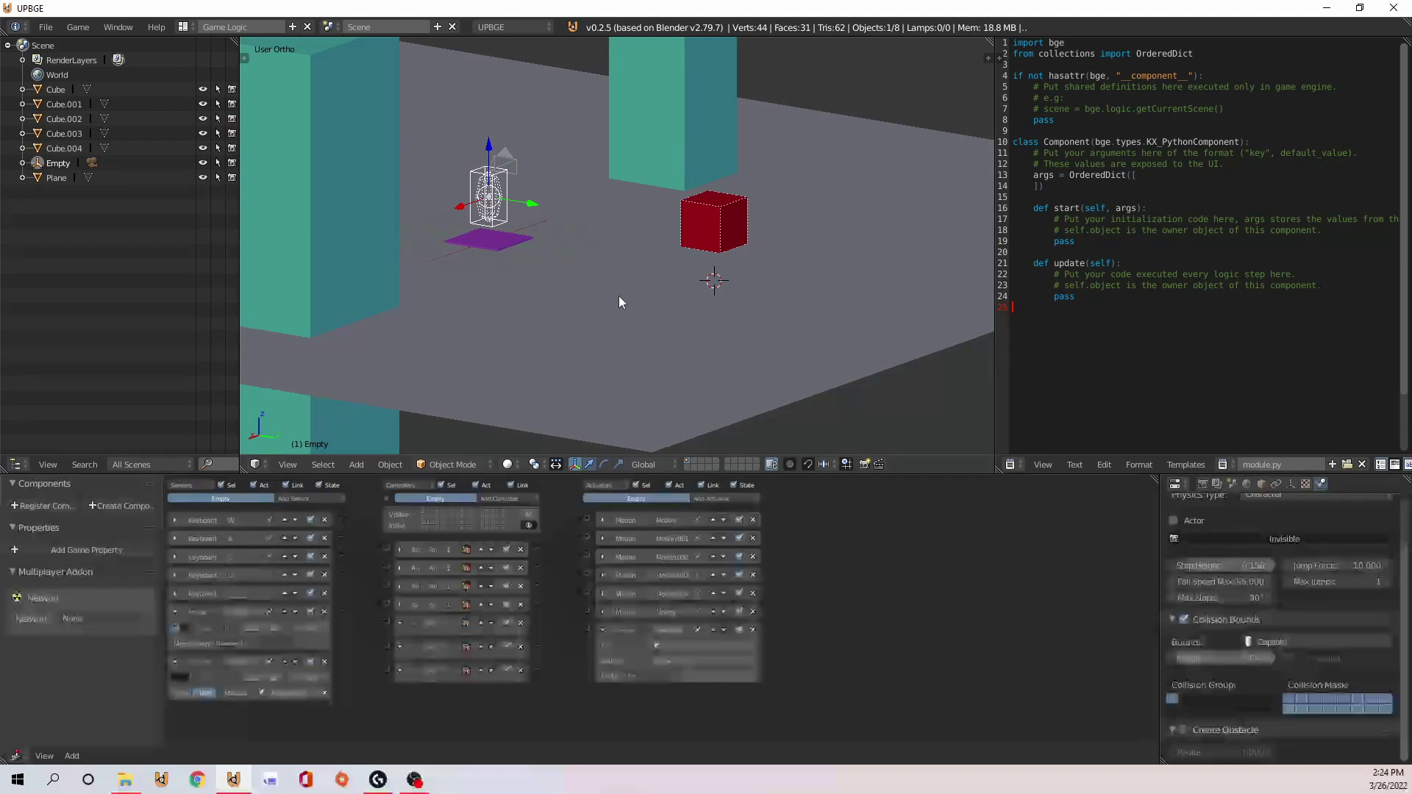
Run the game from the camera view, walk the player into the red cube to test the respawn, and end the game
key(KP_0)
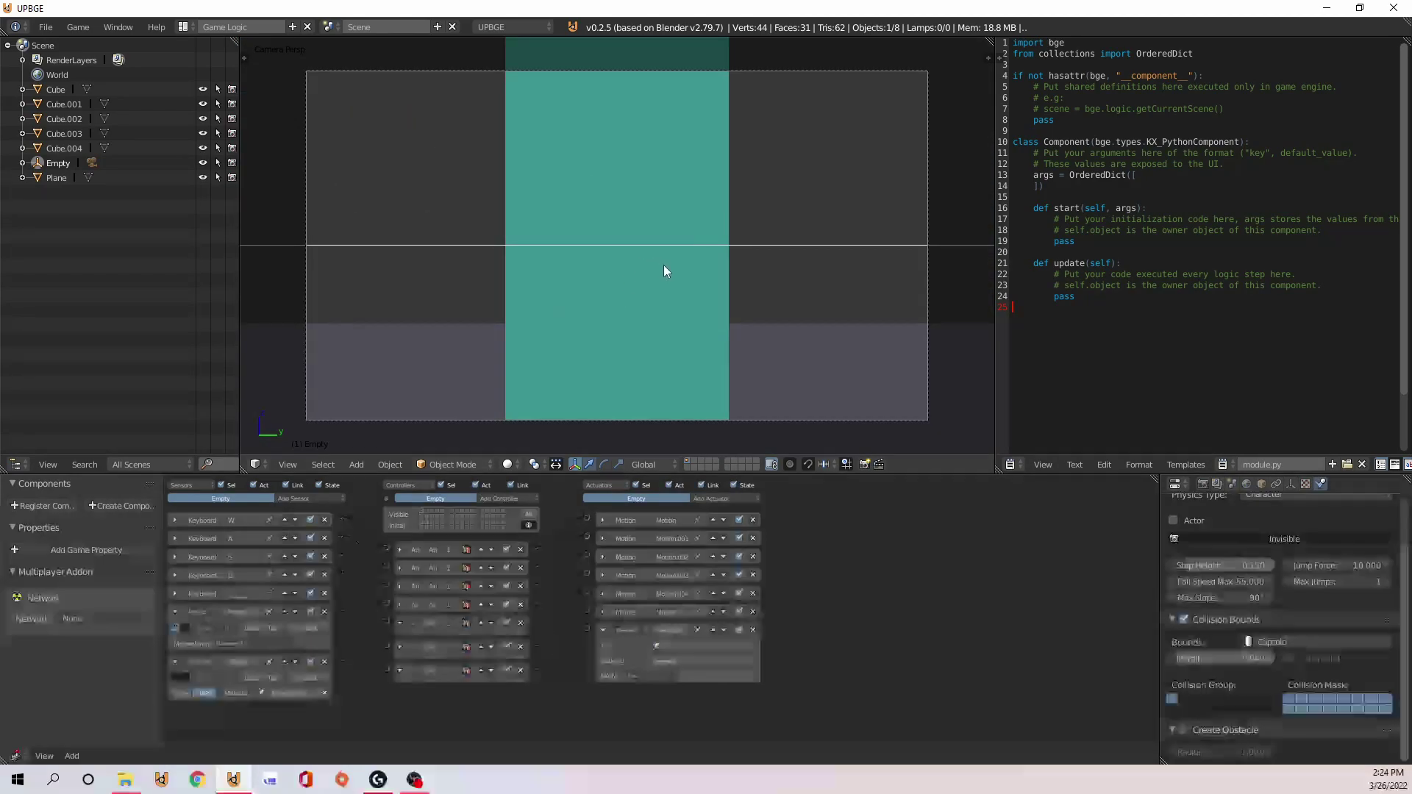
key(p)
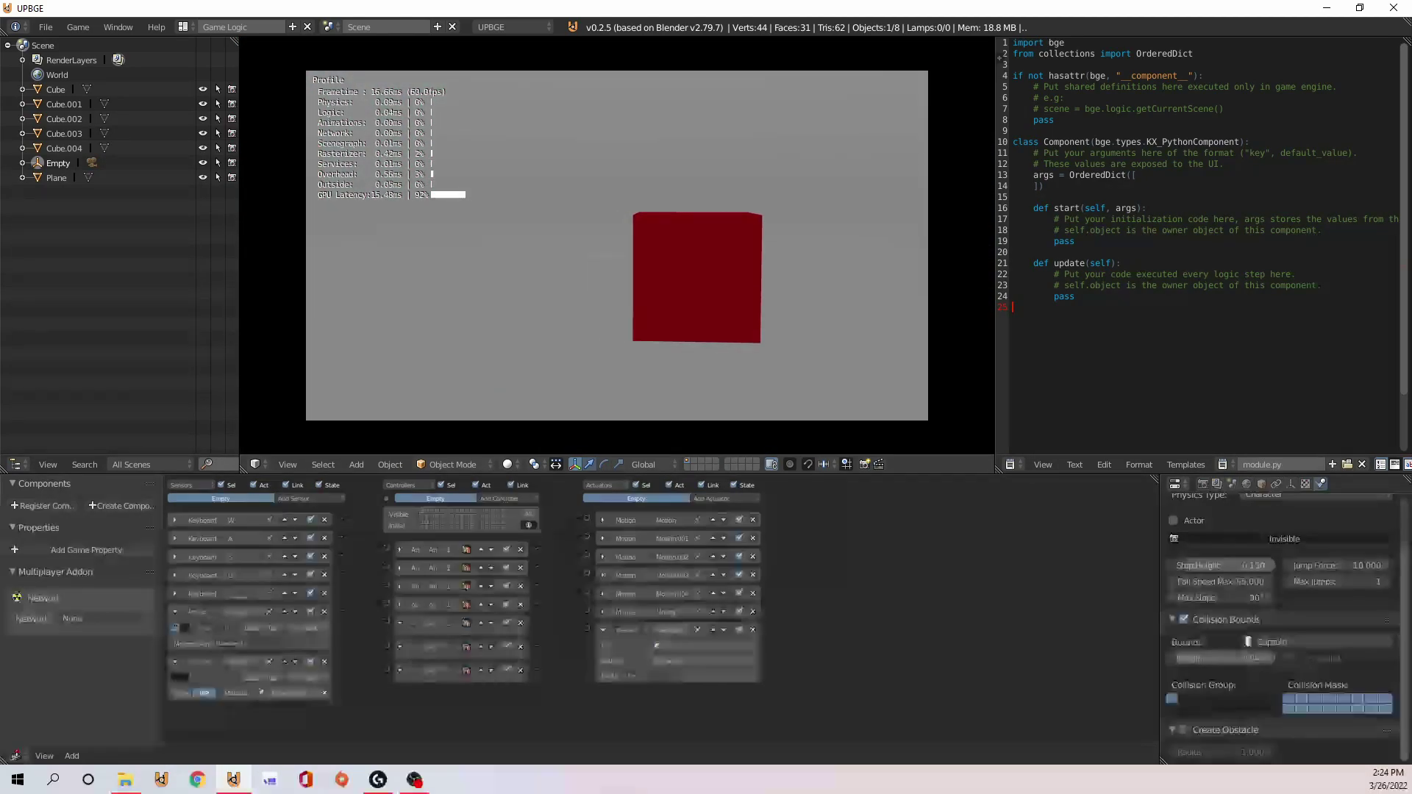
key(w)
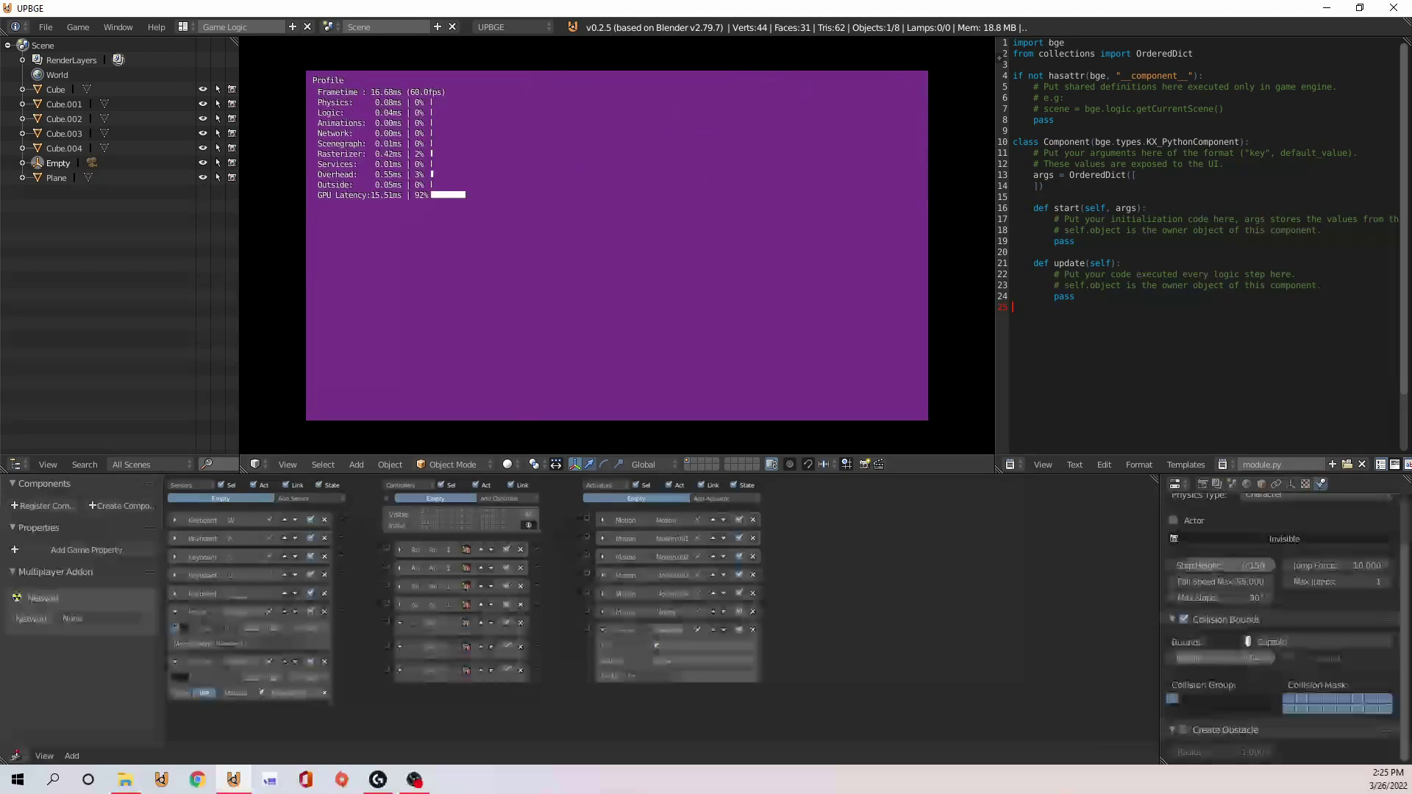
key(Escape)
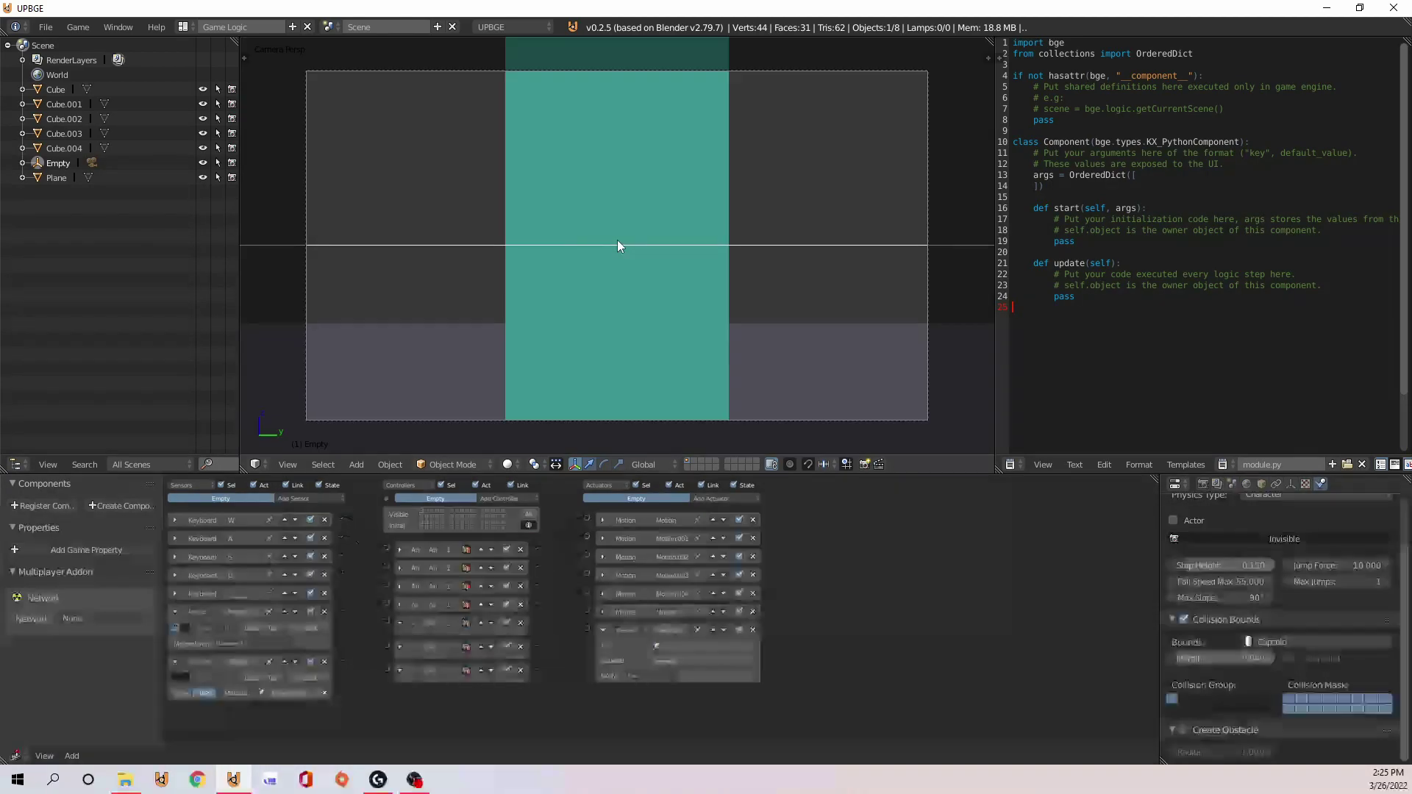
Set the player camera's focal length to 25 mm
right_click(884, 69)
click(1291, 484)
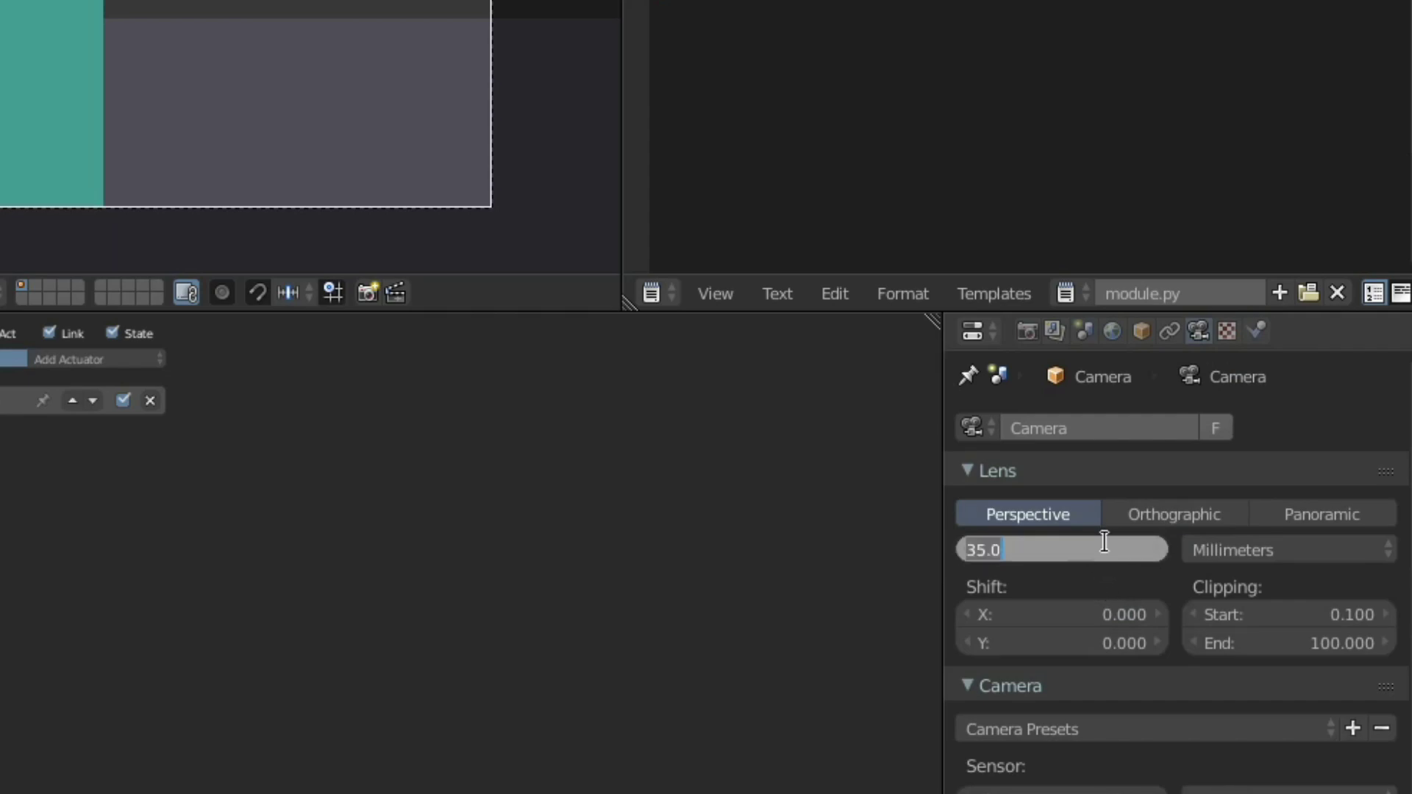
text(5)
key(Return)
Play the game with the wider lens and steer the player around and into the red cube to test the respawn
key(p)
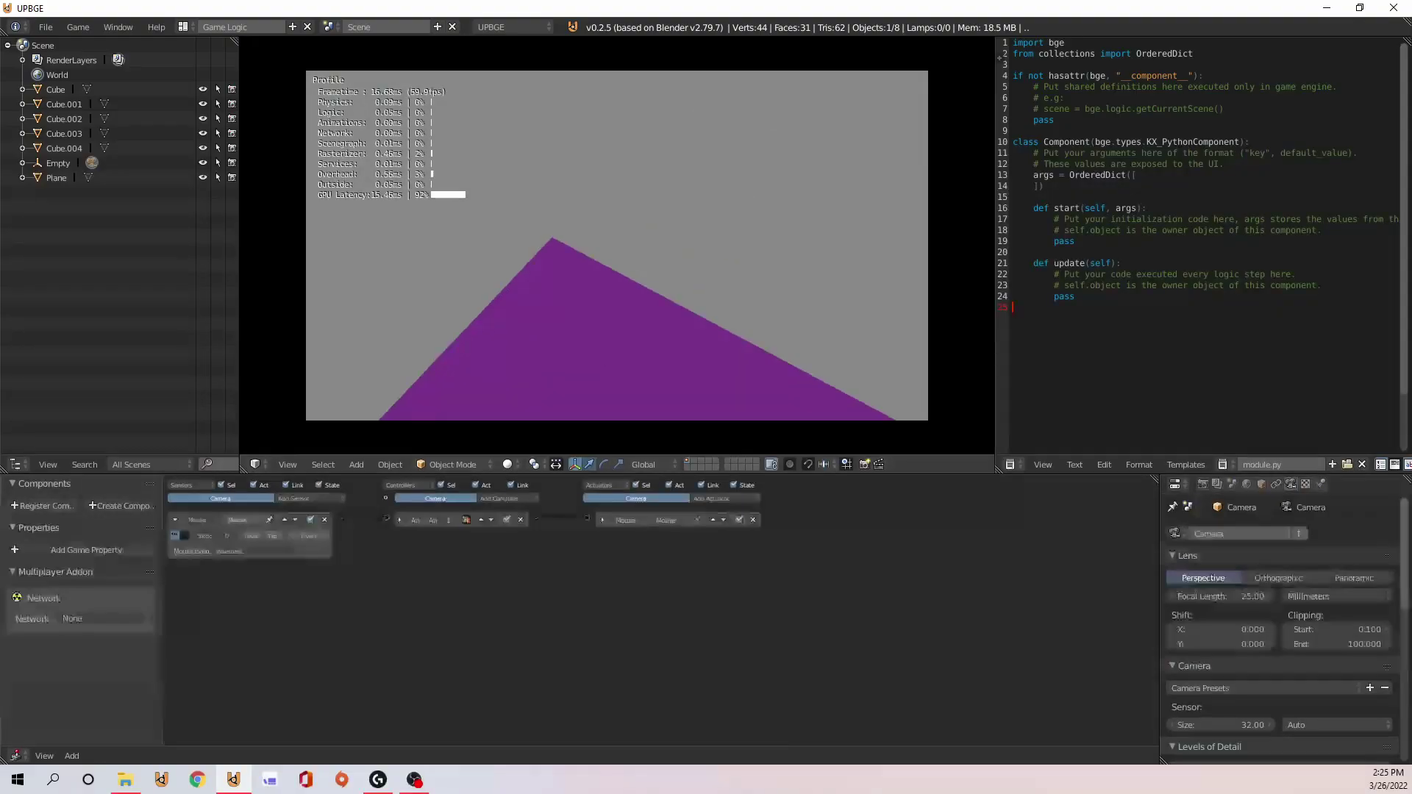
key(w)
key(d)
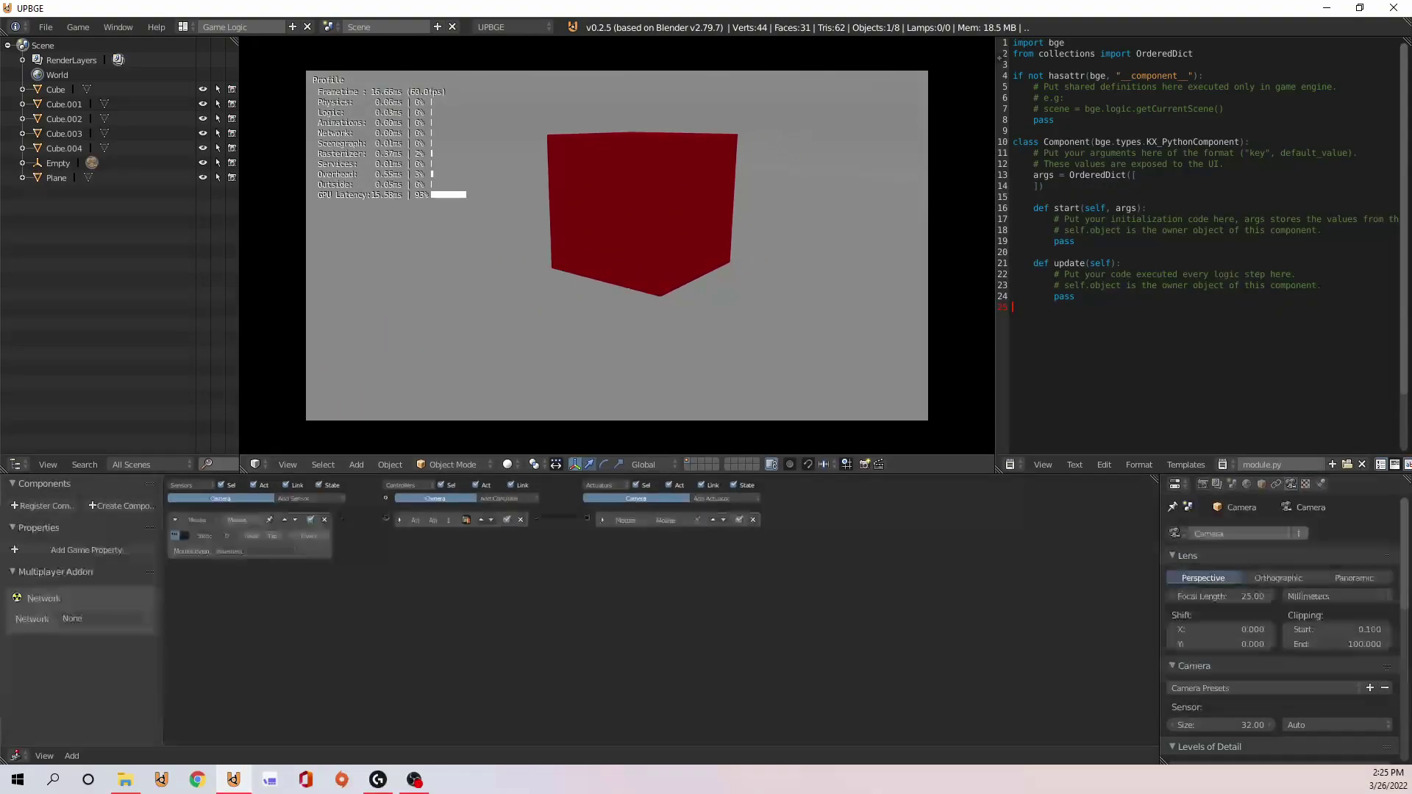
key(s)
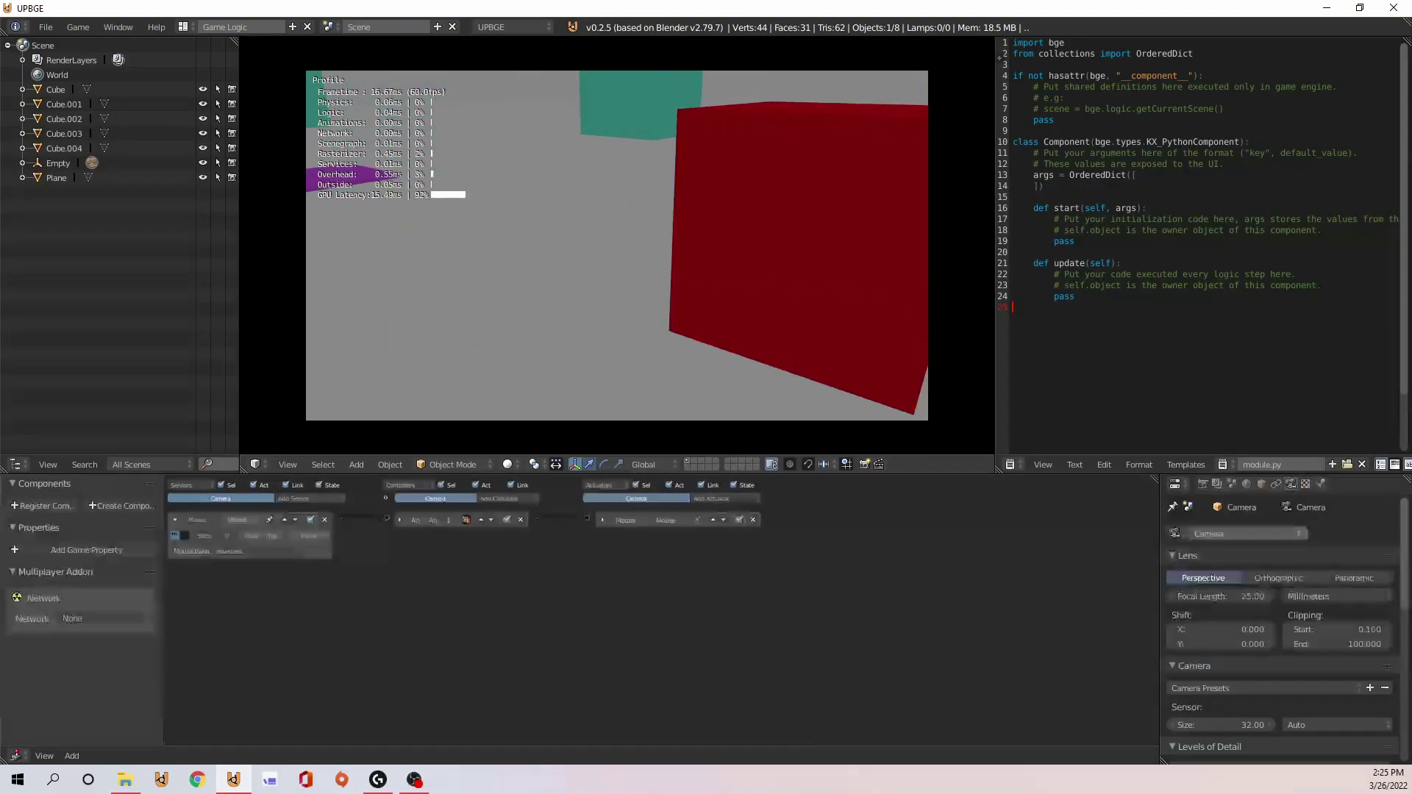
key(d)
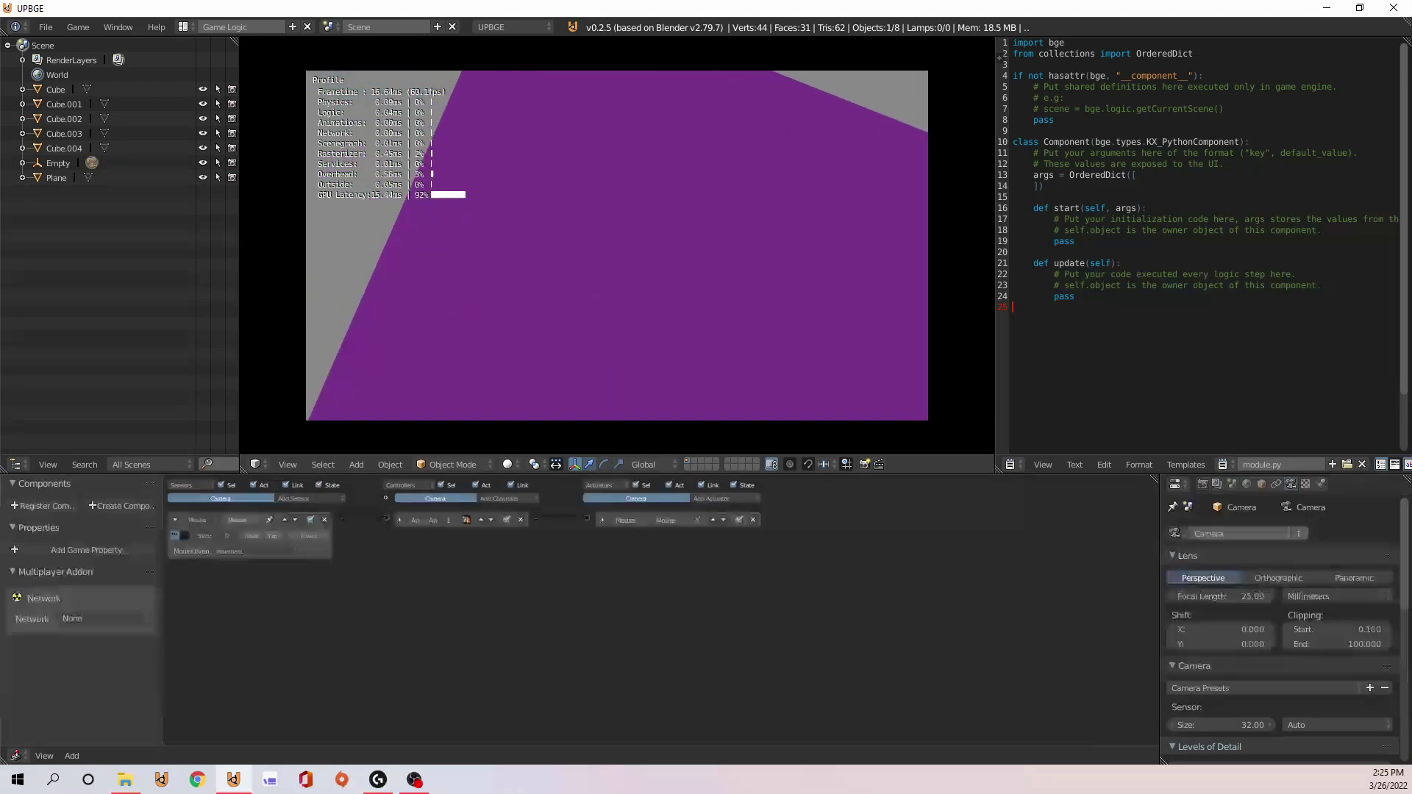